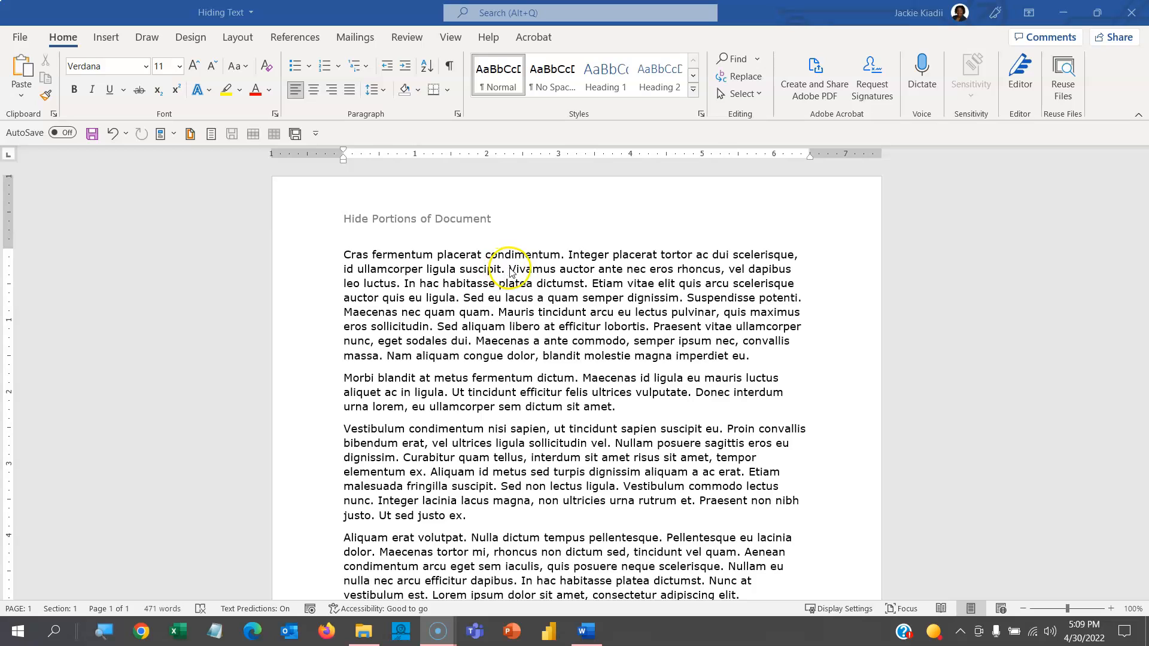
Step: Apply the Hidden font effect to the first paragraph's two sentences from "Vivamus auctor" to "platea dictumst."
scroll(501, 276, "up", 3)
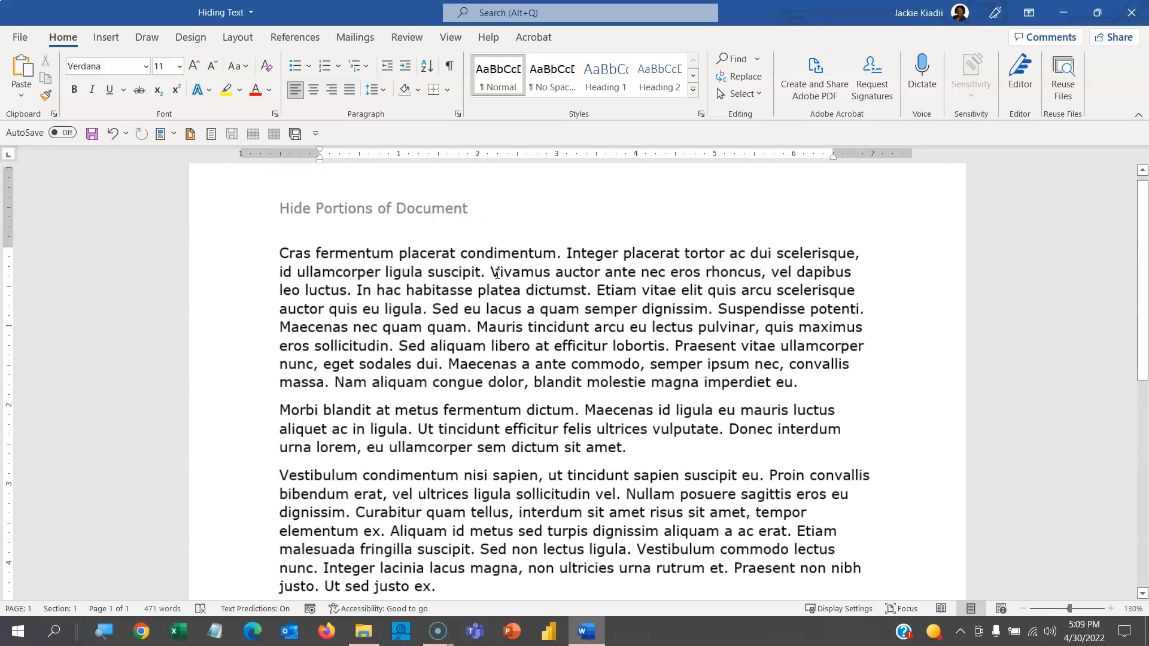
double_click(495, 272)
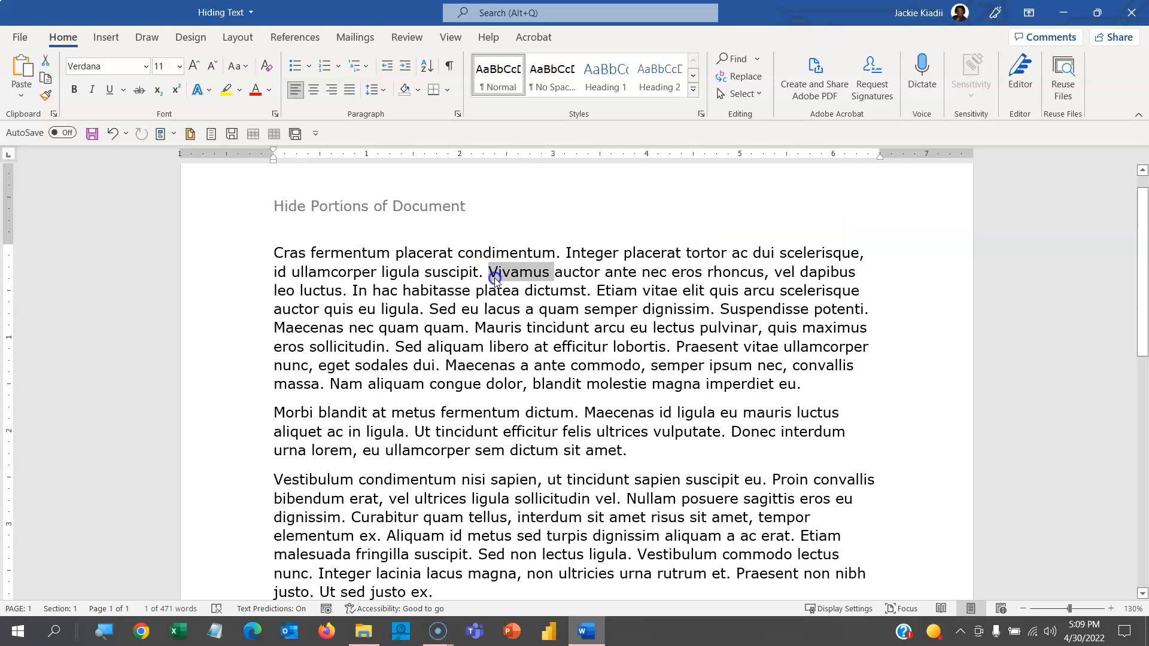
left_click(488, 269)
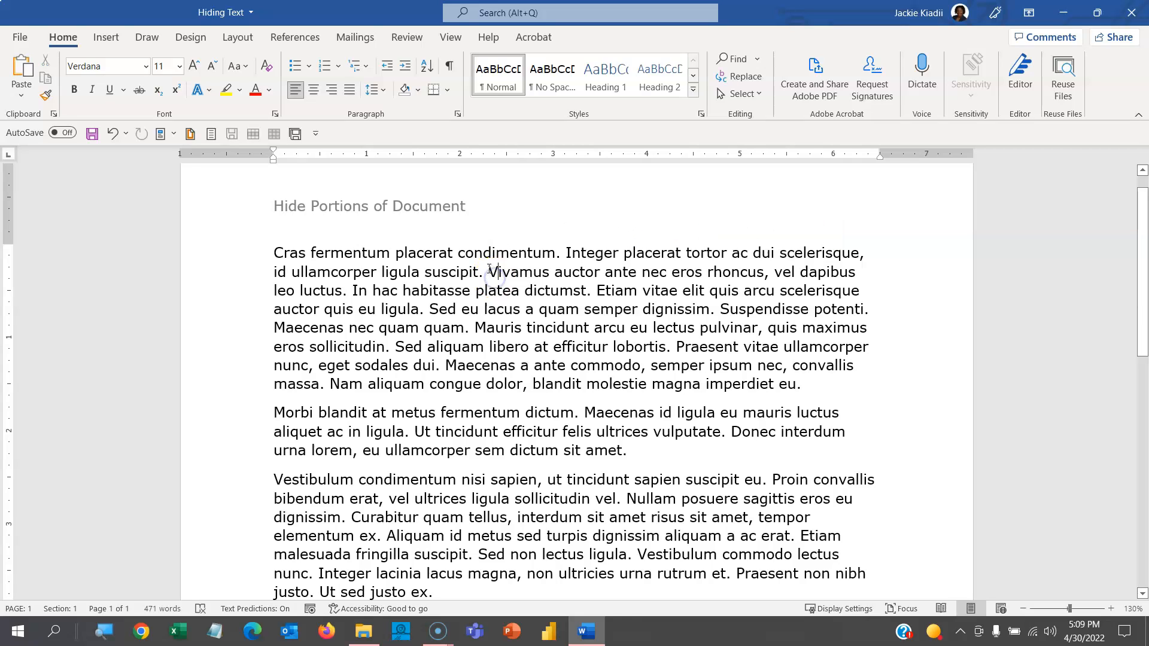
left_click(591, 292)
left_click(591, 291, "shift")
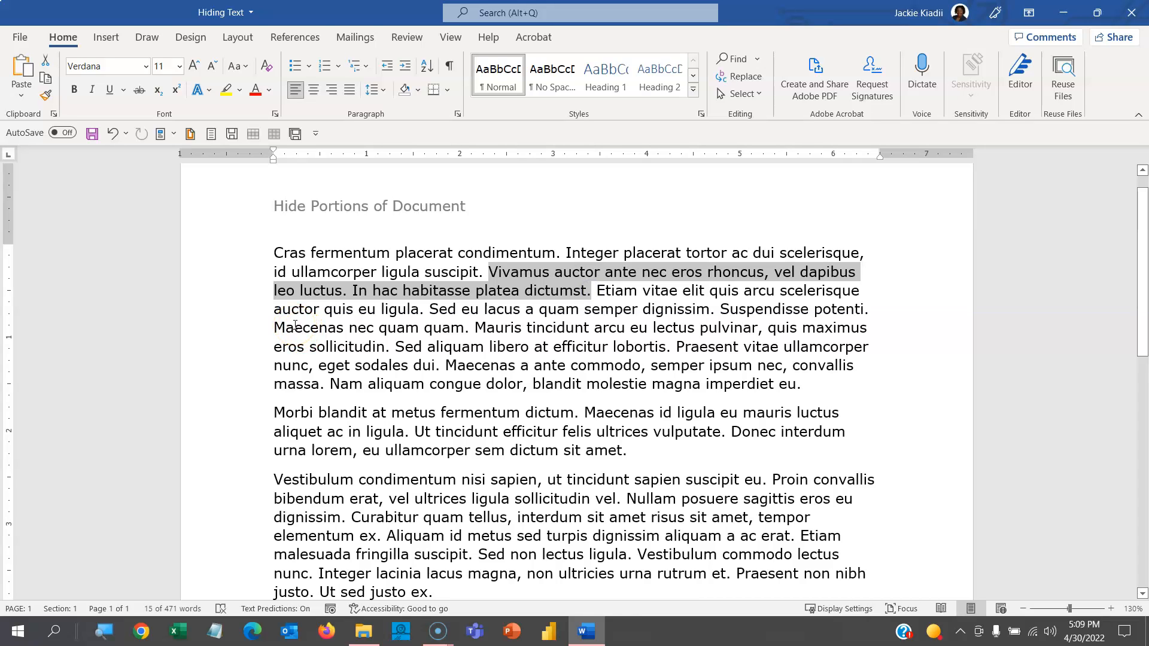
right_click(523, 276)
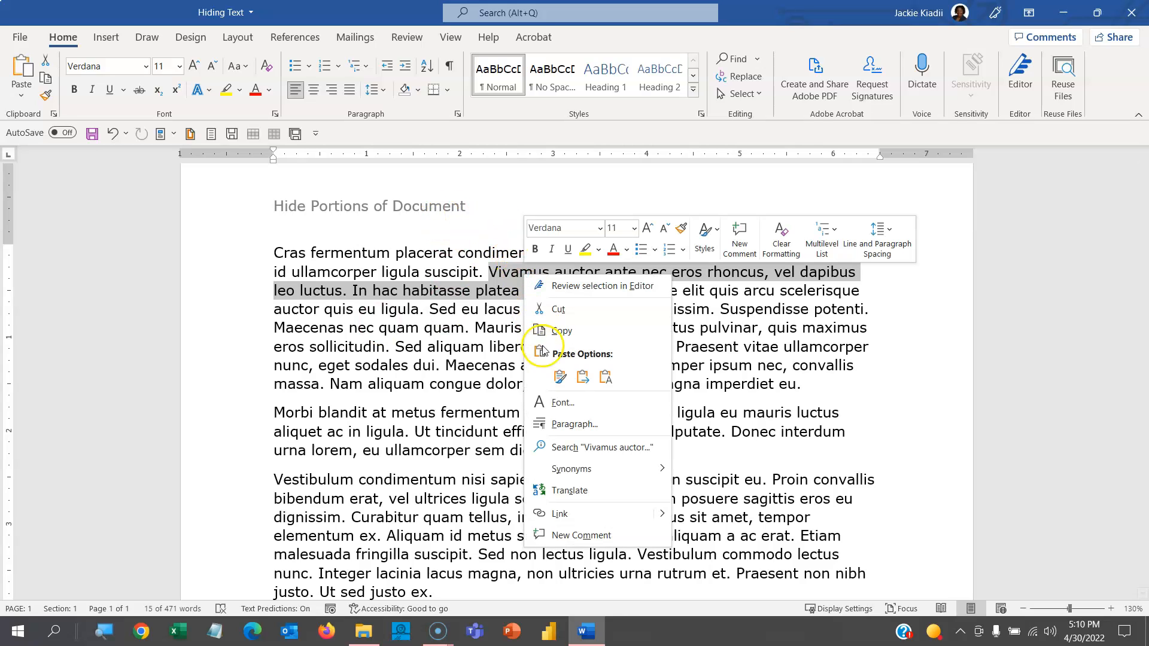
left_click(556, 400)
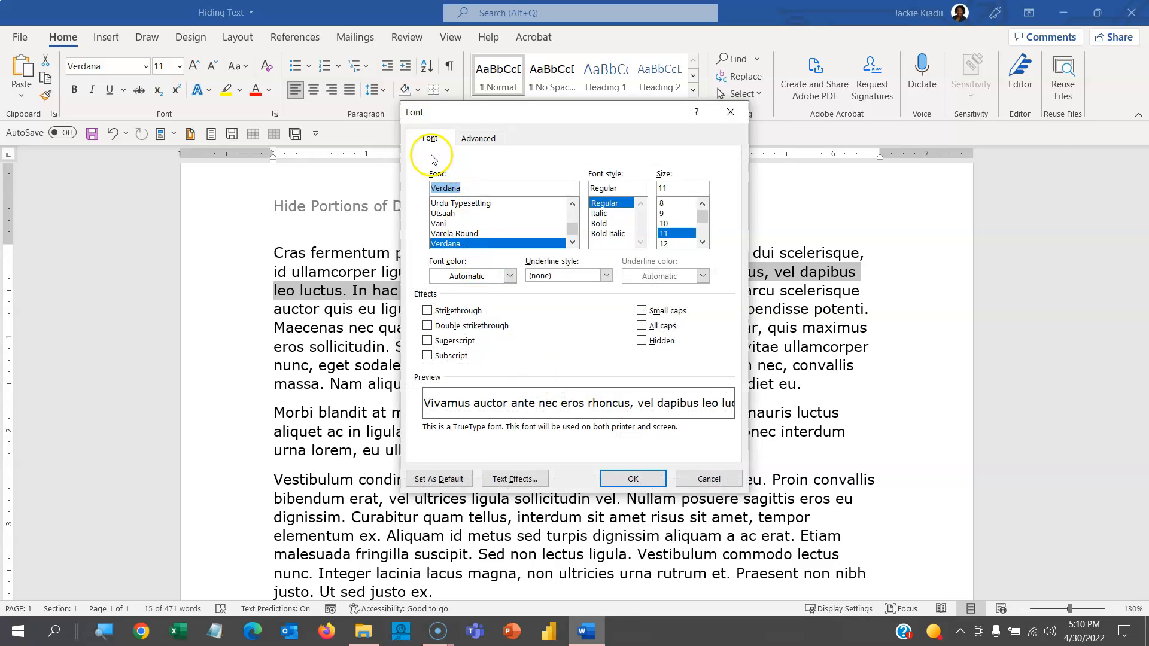
left_click(642, 341)
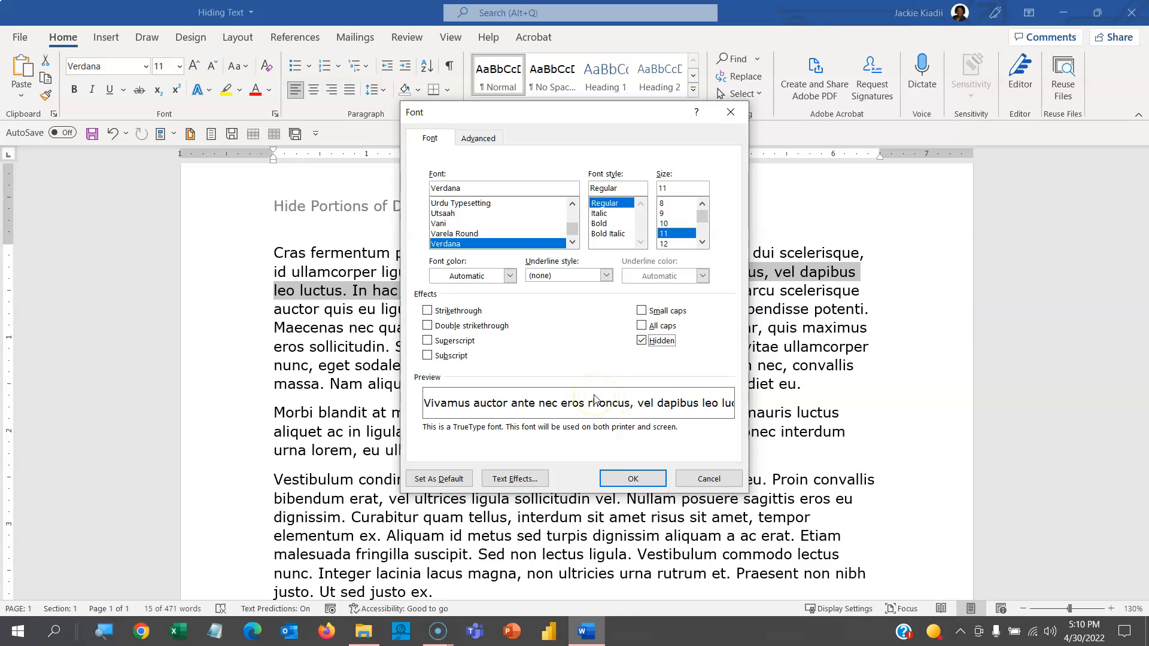
left_click(631, 479)
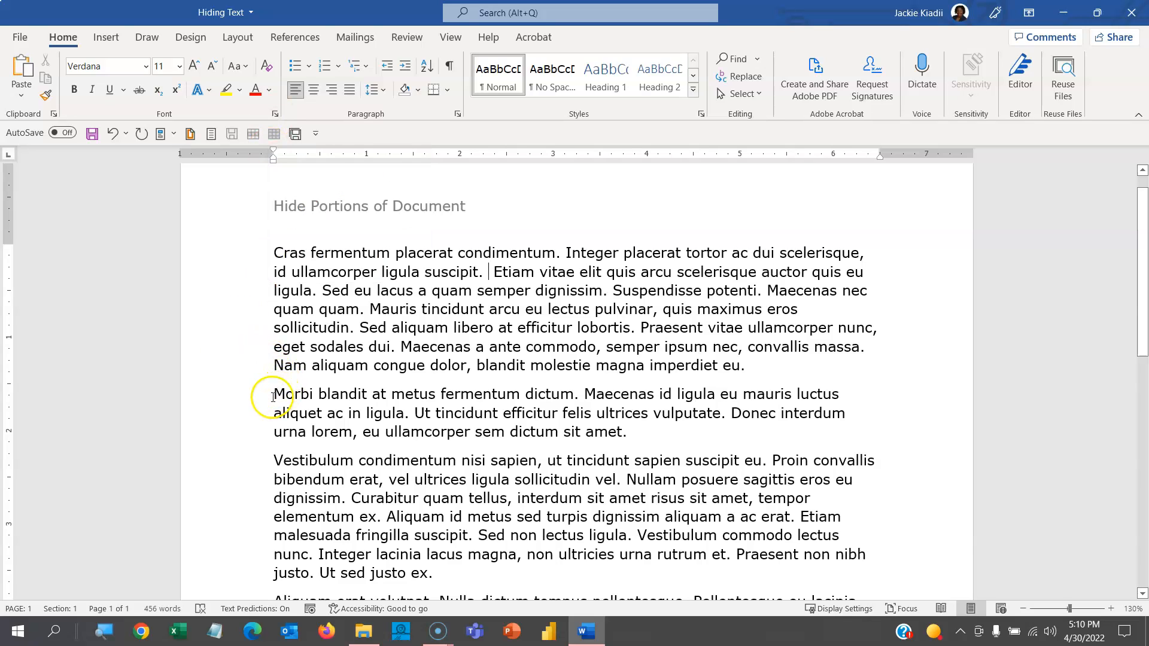
Step: Apply the Hidden font effect to the whole second paragraph, starting with "Morbi blandit"
left_click_drag(273, 395, 386, 405)
left_click_drag(577, 445, 630, 442)
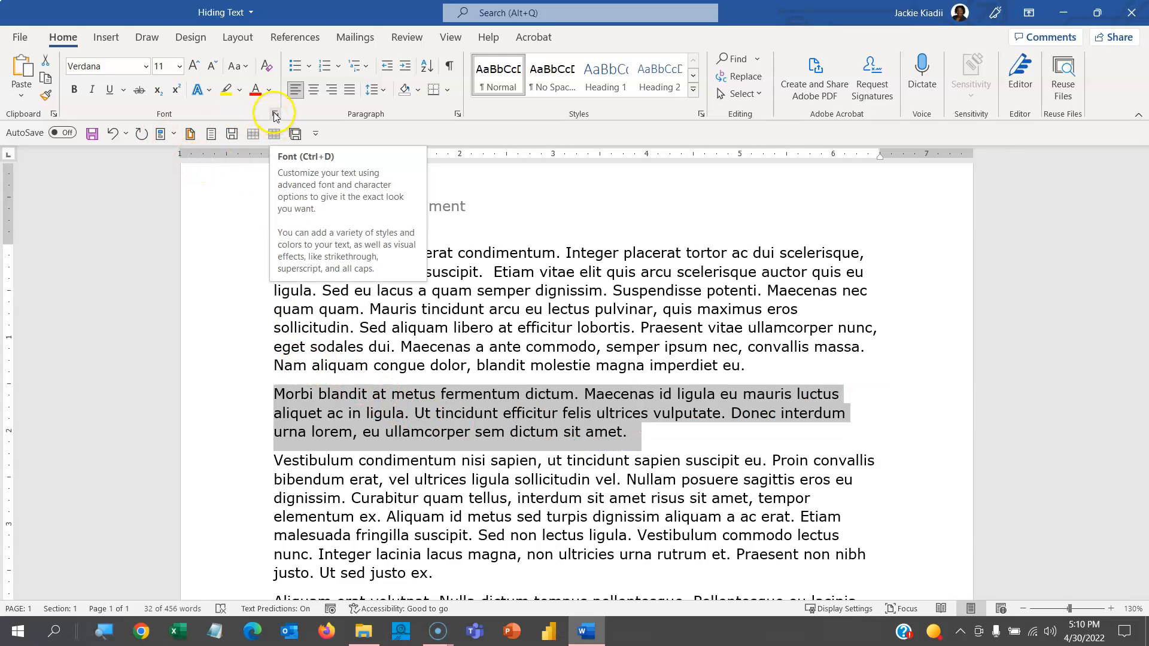
left_click(342, 412)
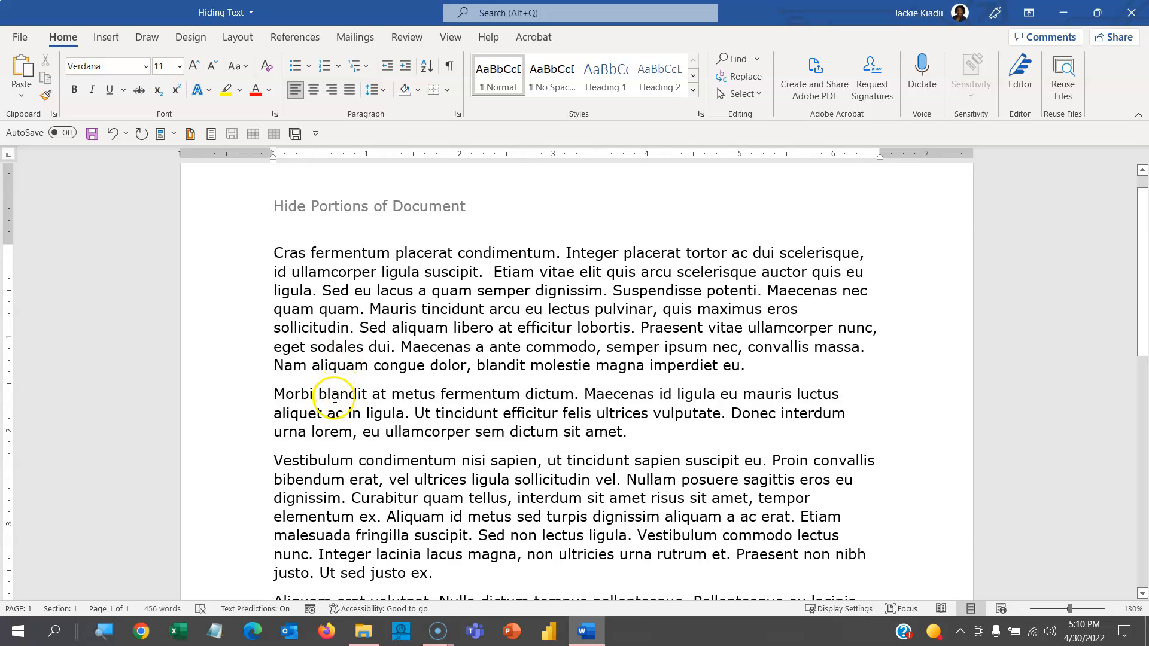
triple_click(334, 397)
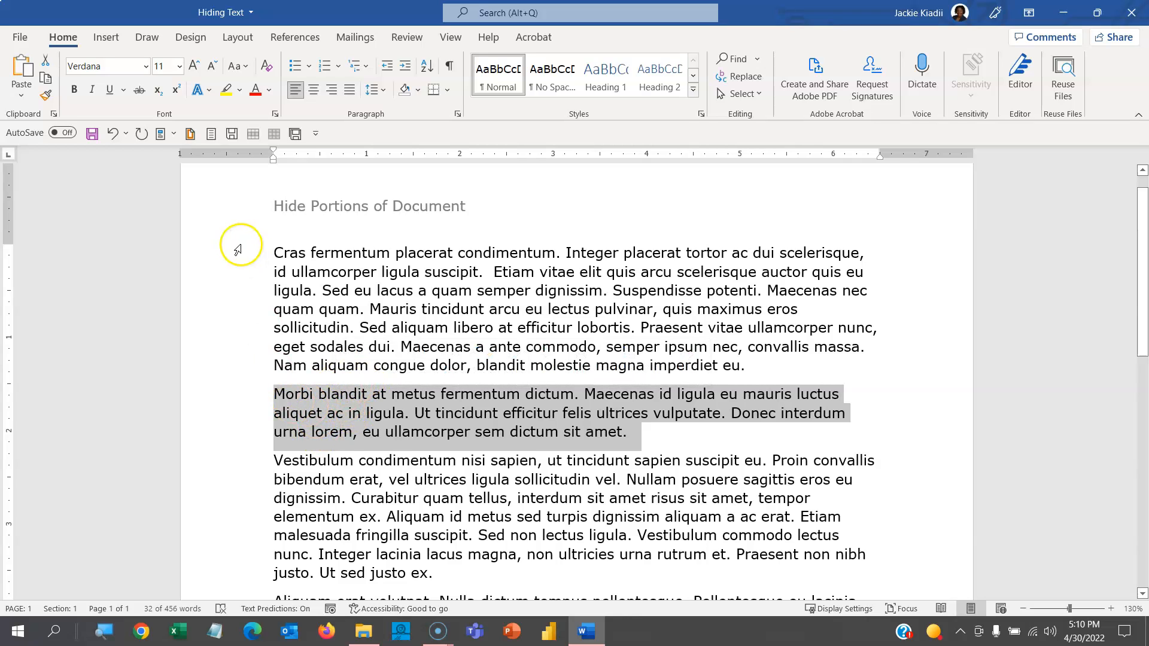
left_click(274, 113)
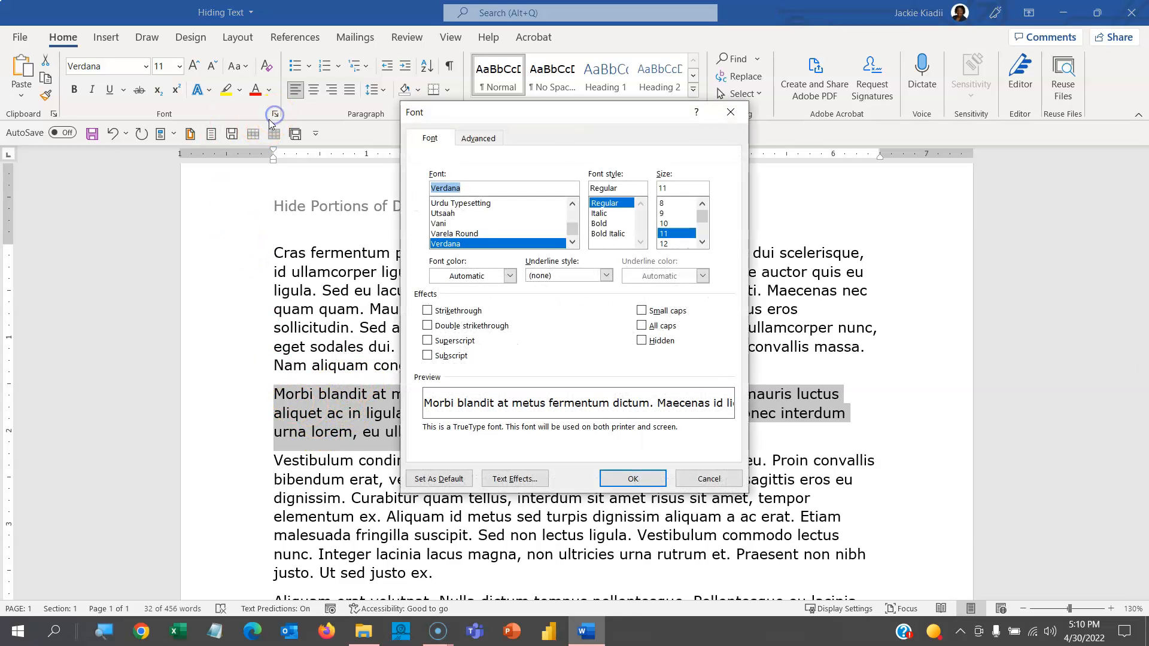
left_click(644, 341)
left_click(636, 477)
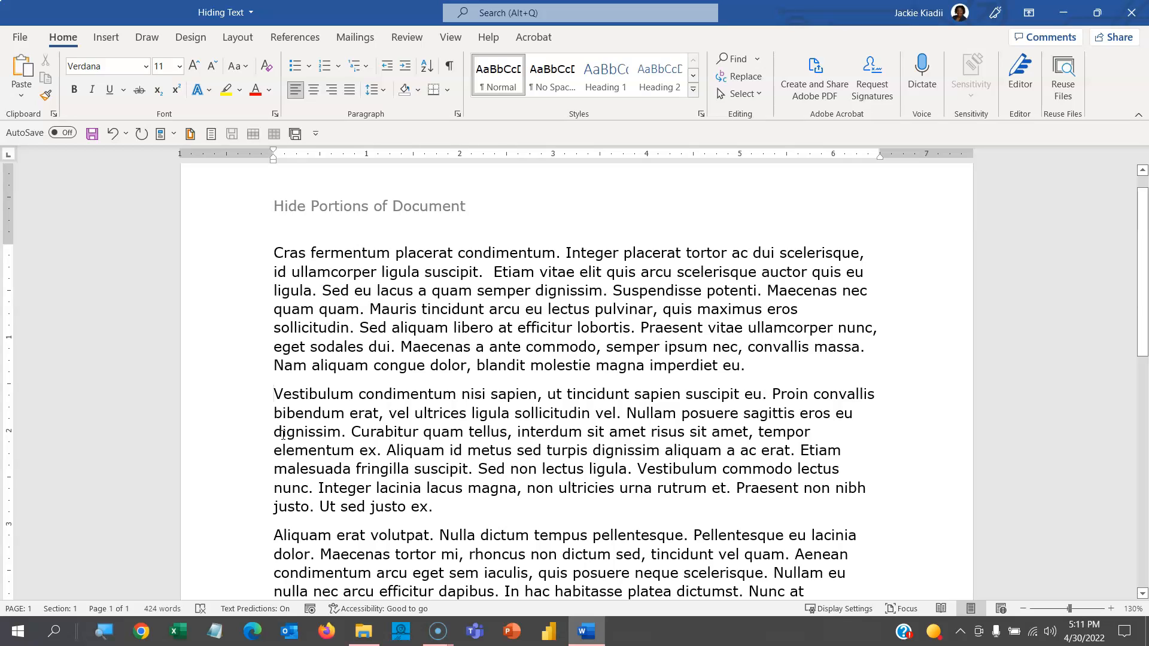
Step: Check the font effects without changing them, and display the document's paragraph marks and hidden text
left_click(277, 117)
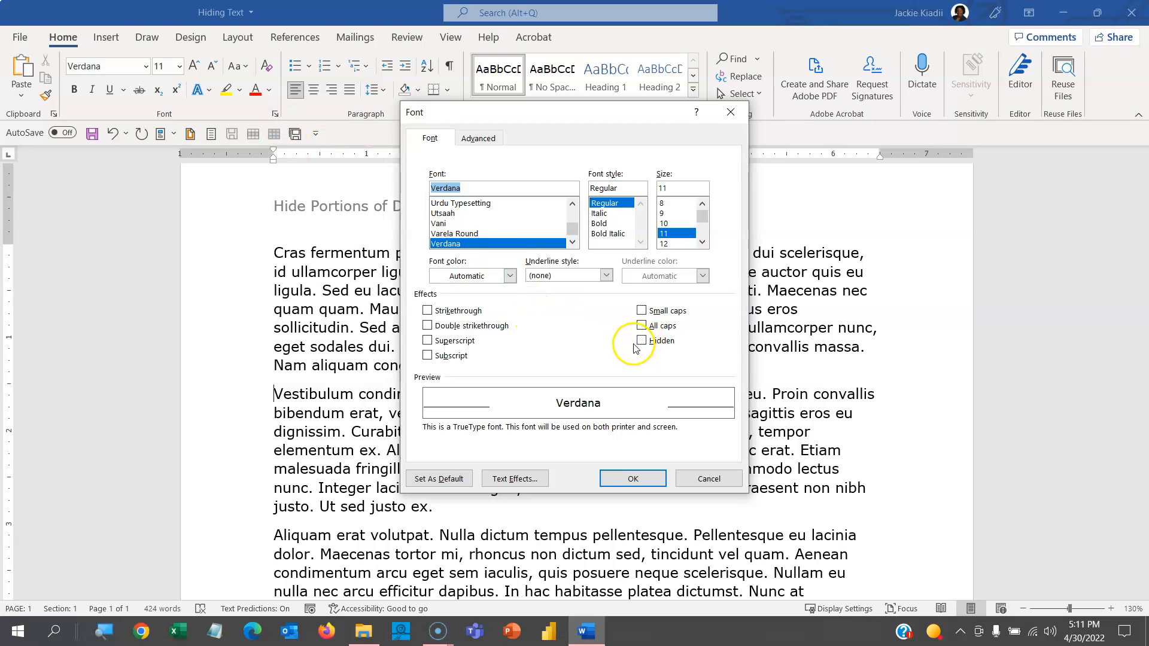
left_click(705, 482)
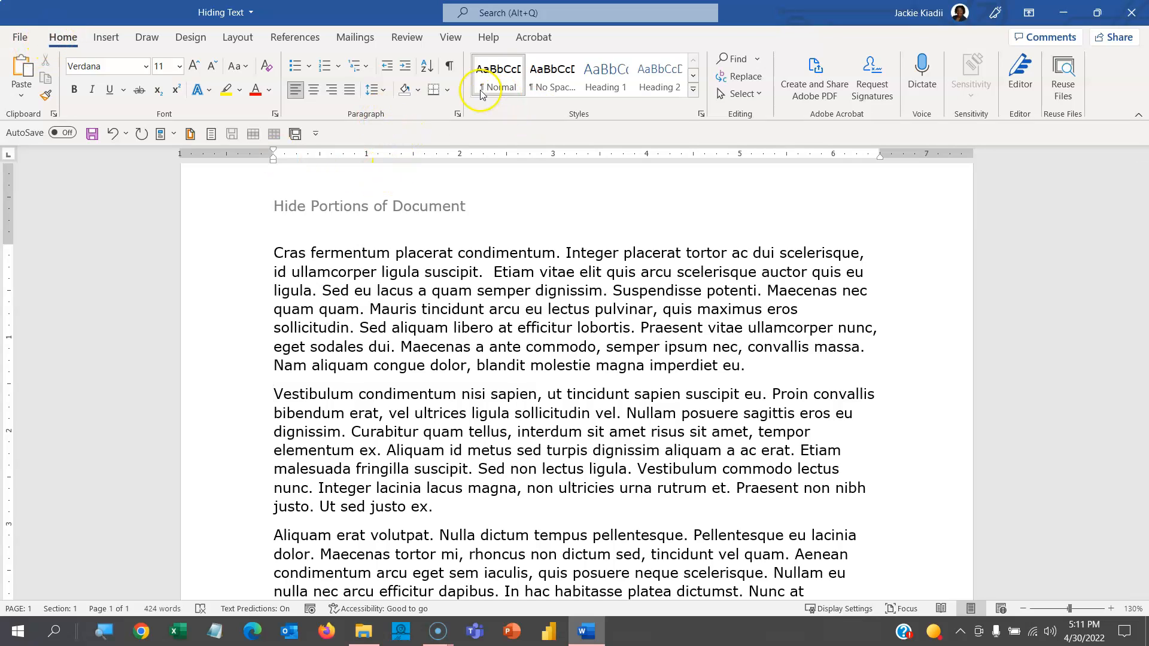
left_click(449, 64)
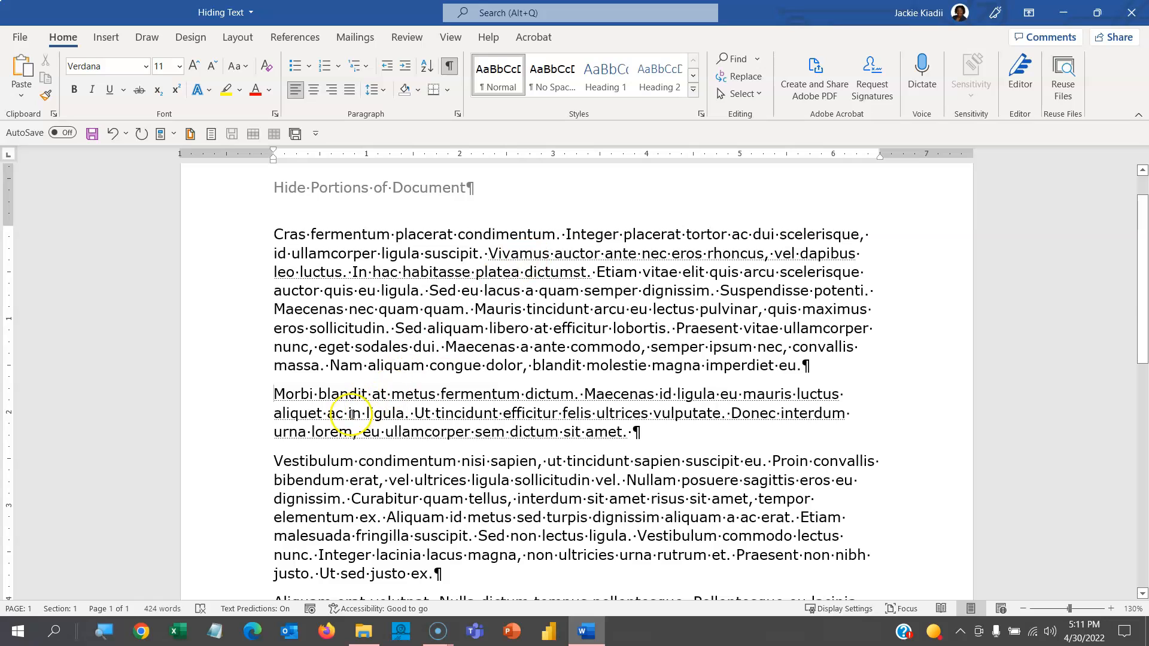
scroll(293, 401, "up", 3)
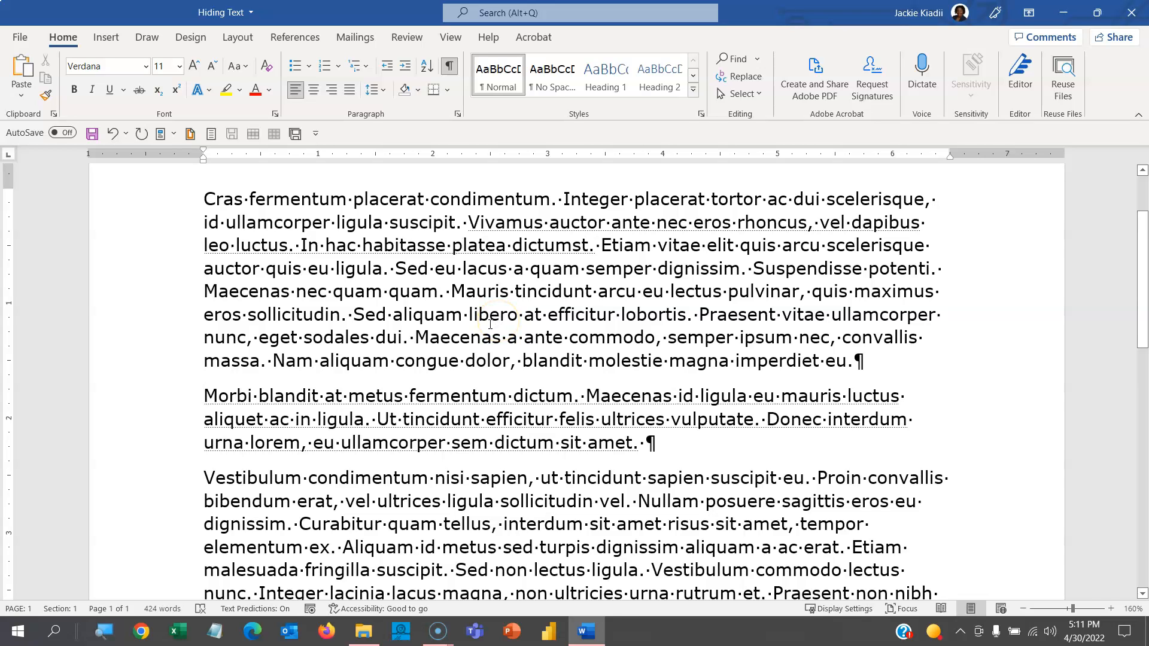
Step: Set up an advanced find with no search text and the Hidden font effect as the format criterion
key("ctrl+f")
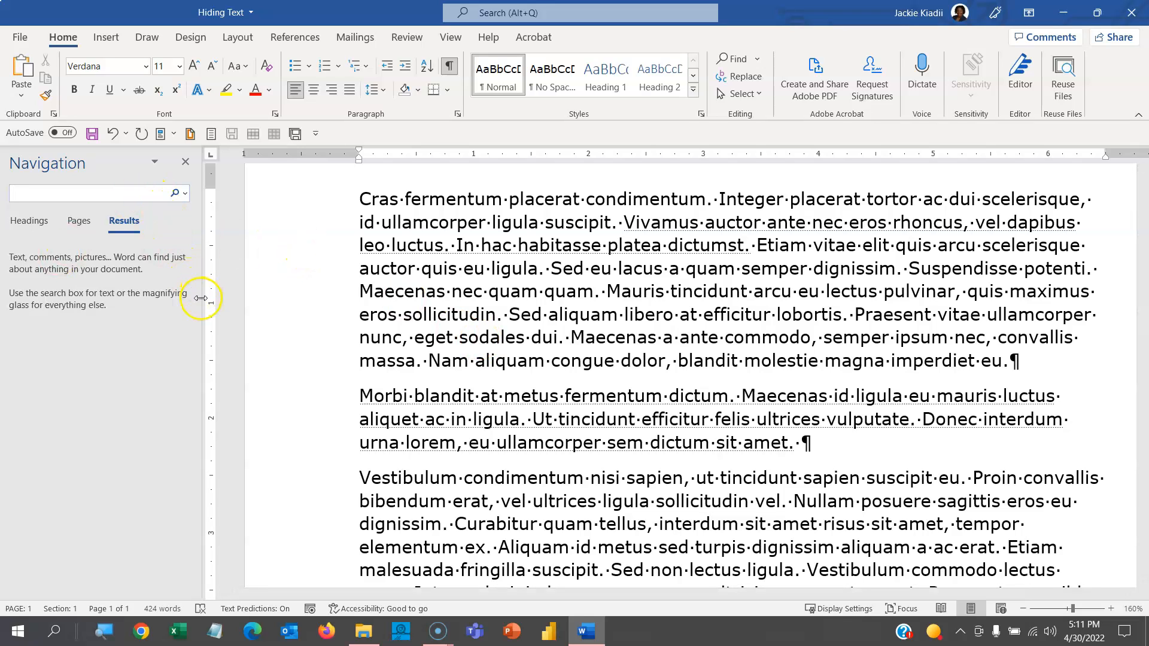
left_click(185, 162)
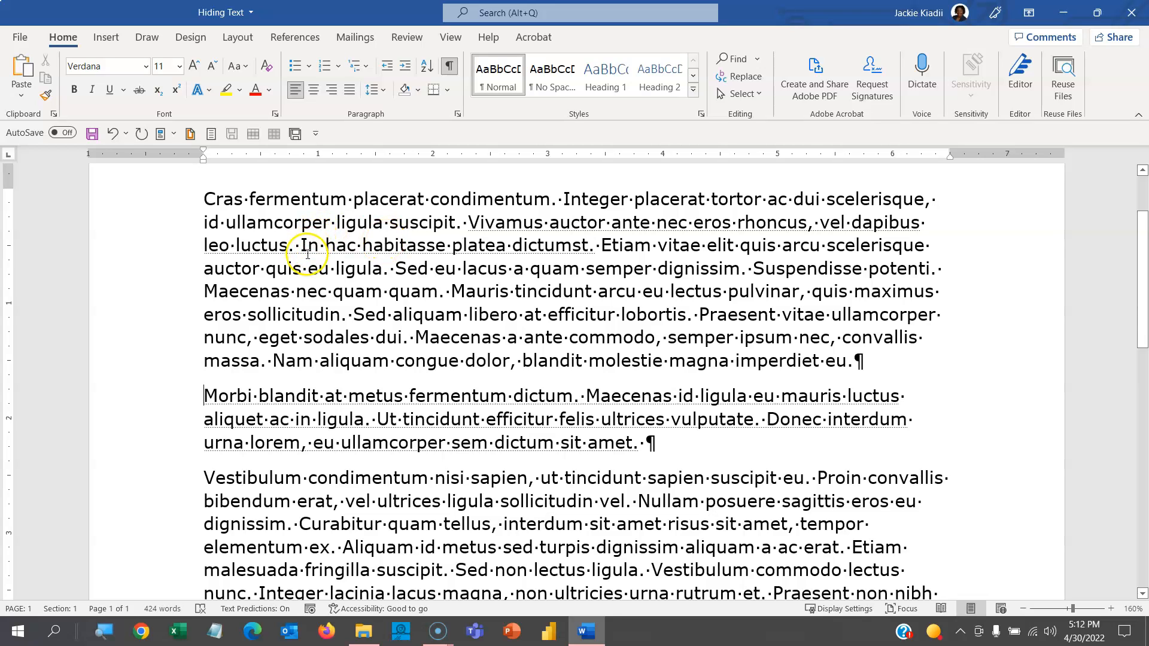
key("ctrl+f")
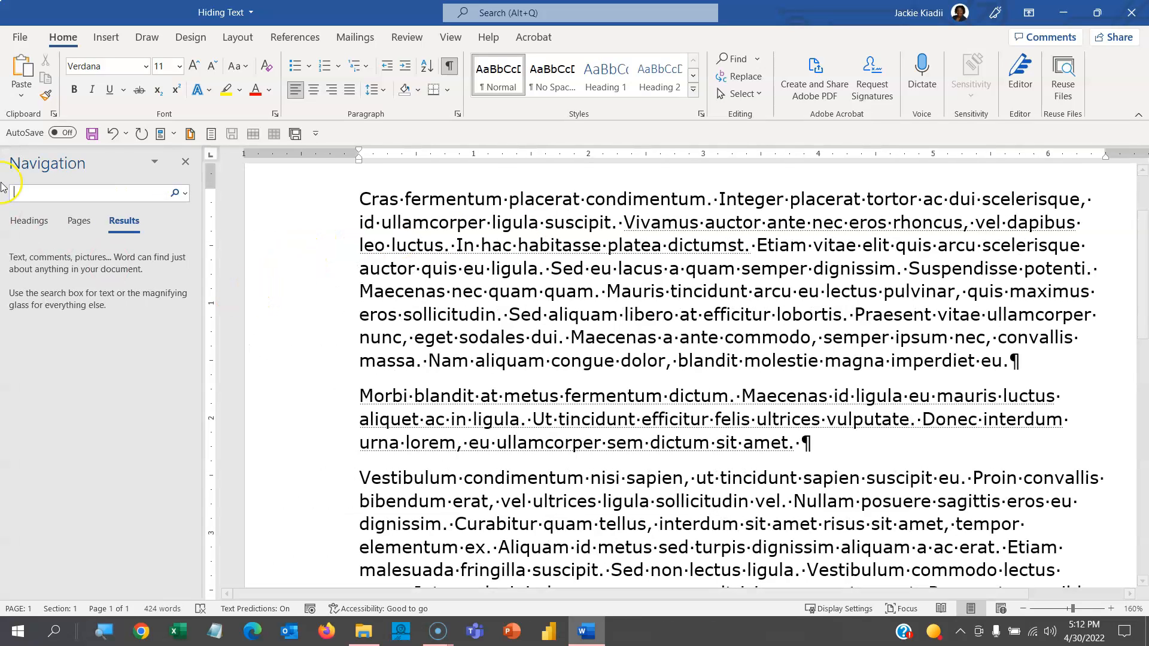
left_click(184, 194)
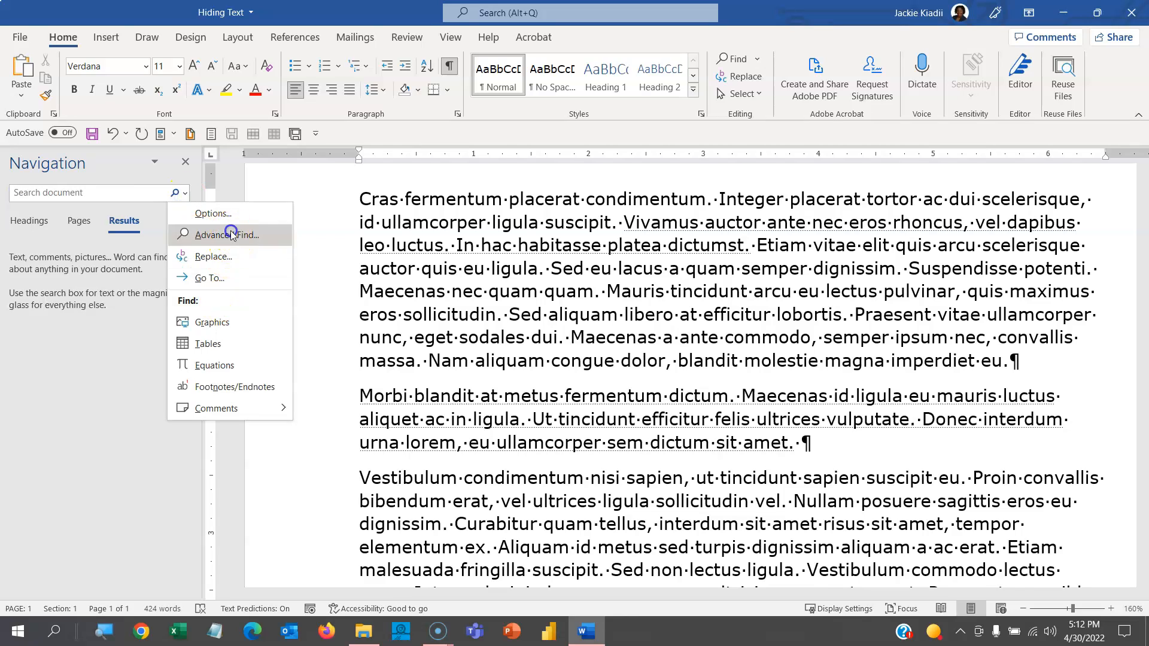
left_click(226, 234)
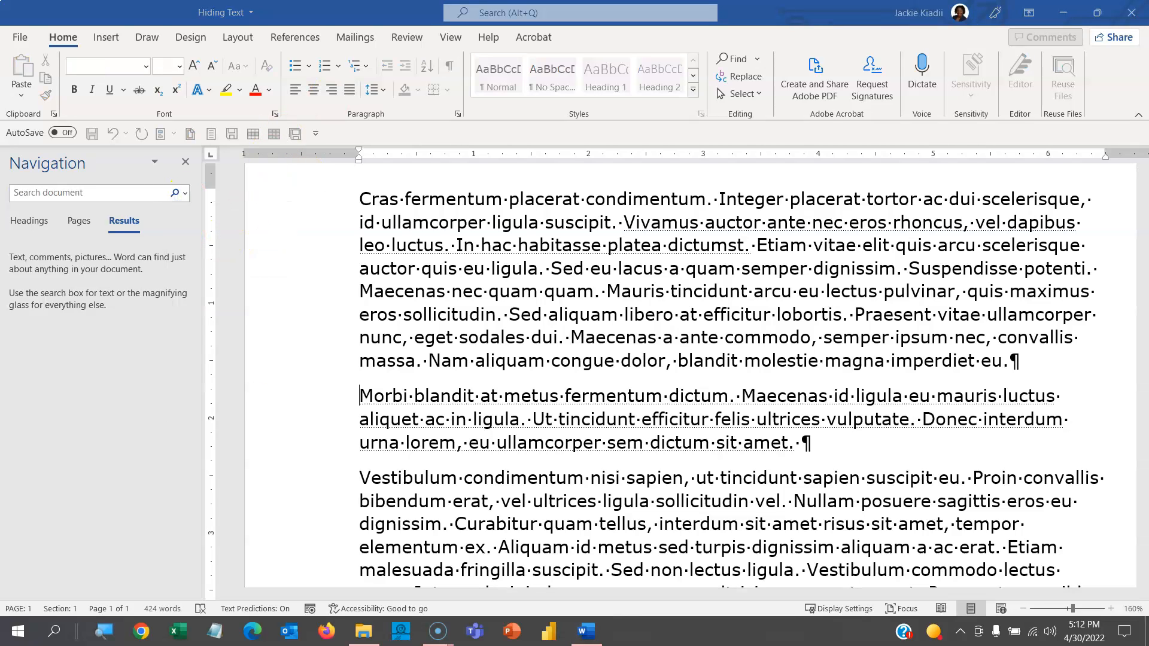
left_click_drag(1148, 370, 624, 188)
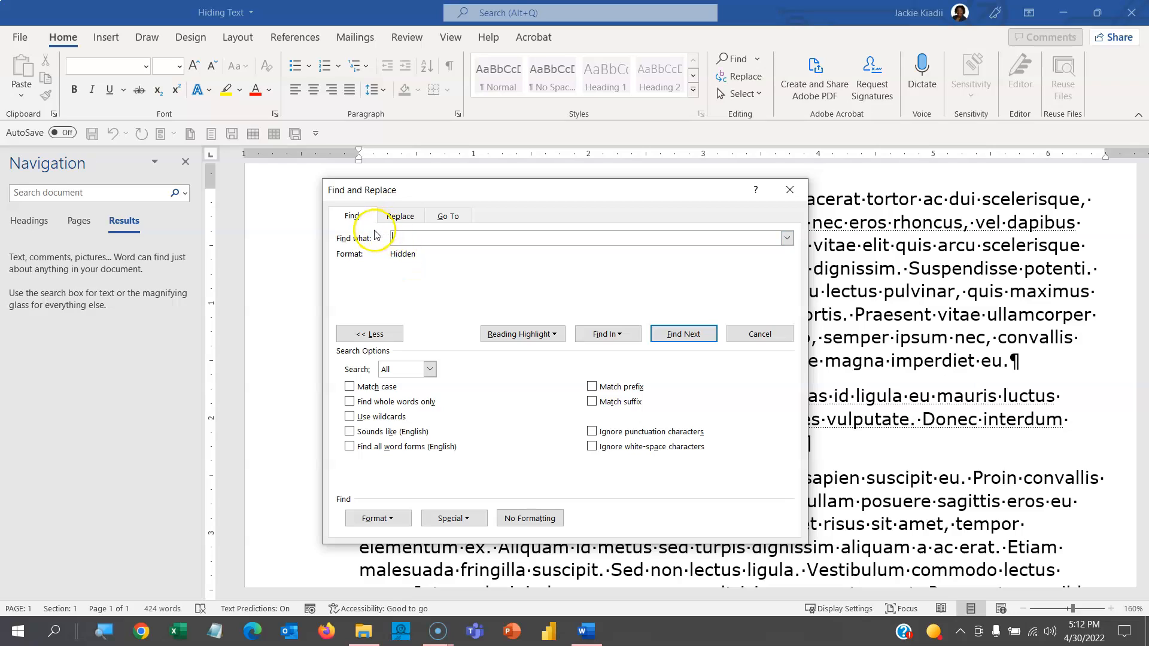
left_click(401, 239)
left_click(386, 518)
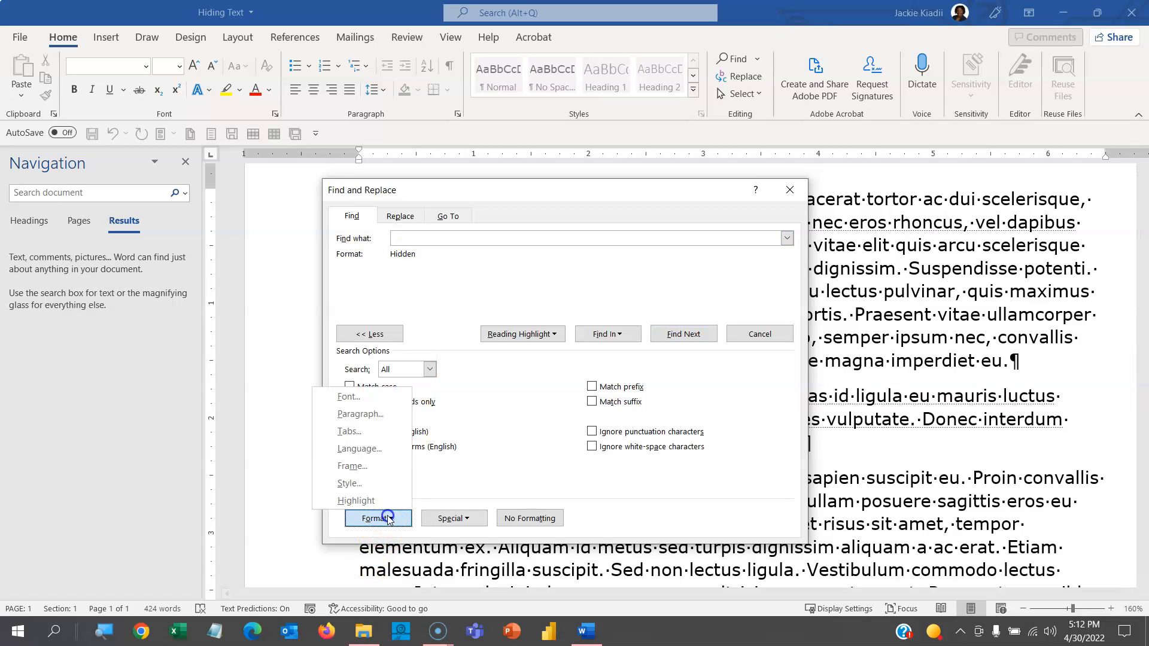
left_click(372, 397)
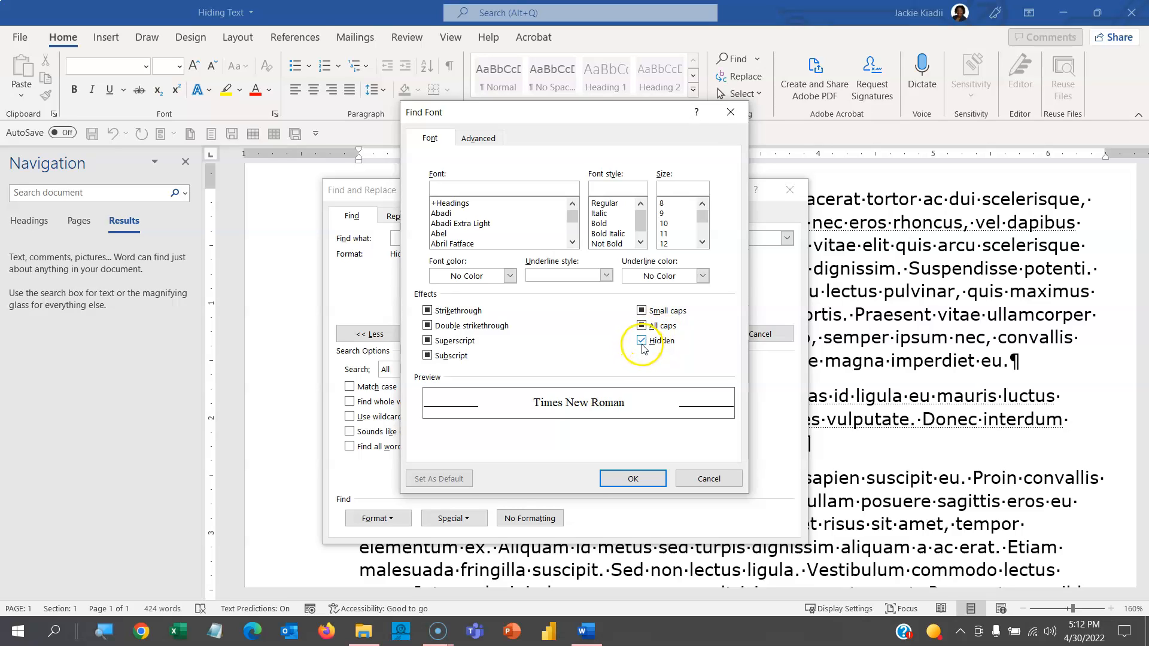
left_click_drag(596, 113, 758, 175)
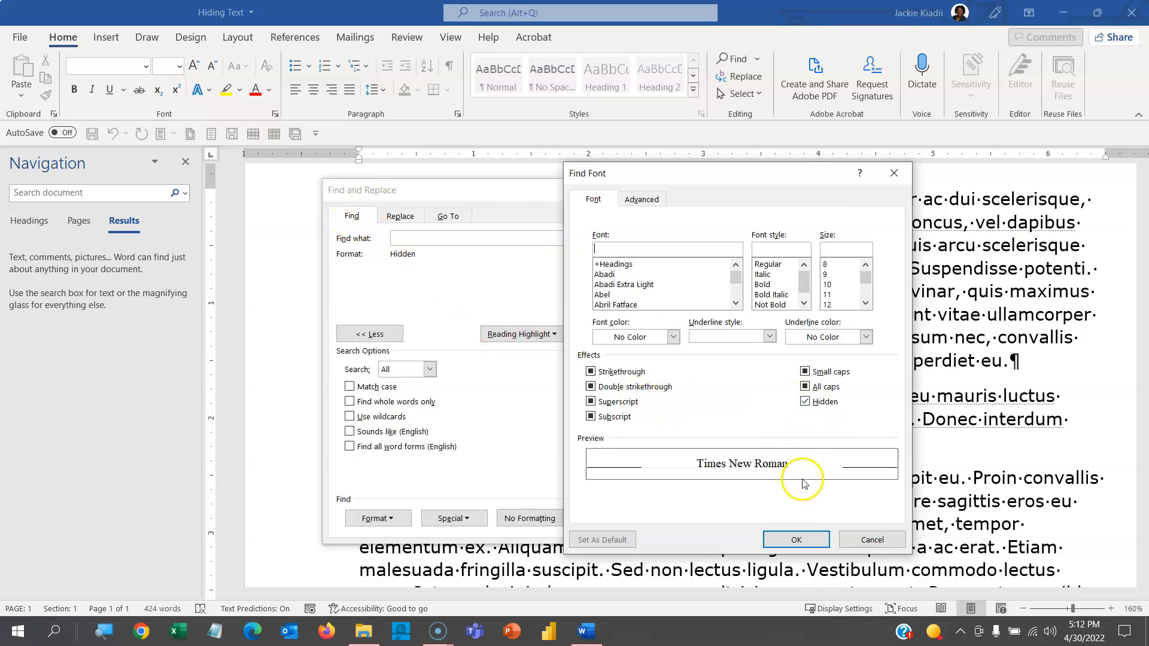
left_click(802, 541)
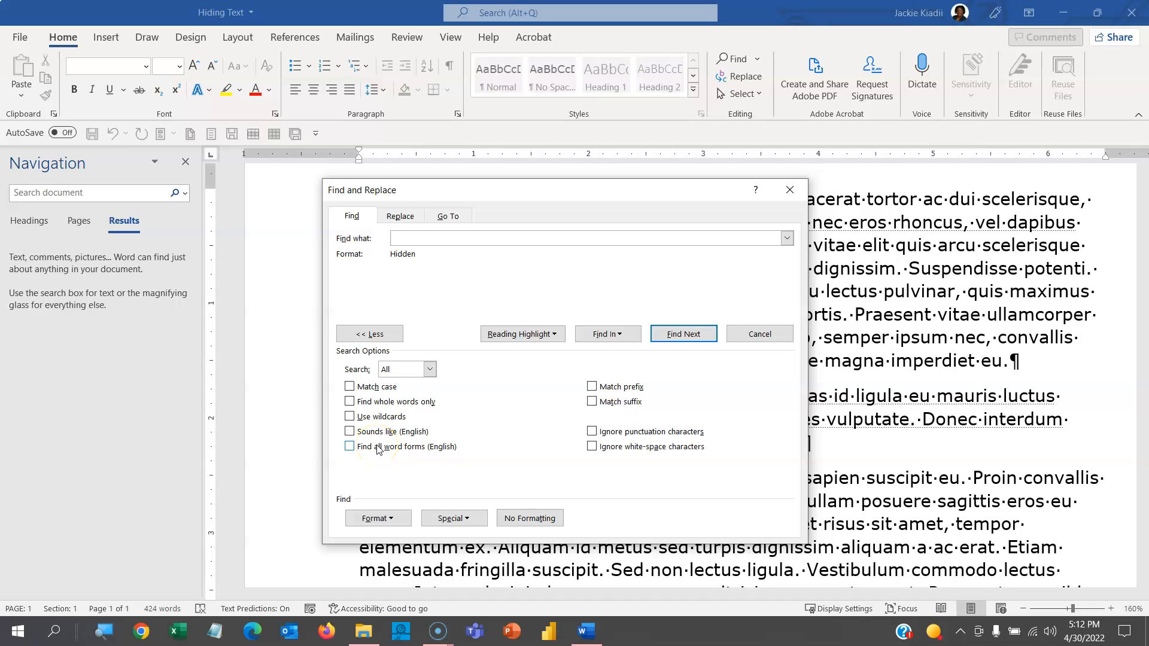
Step: Find each passage of hidden text through to the end of the search, and close Find and Replace
left_click(682, 333)
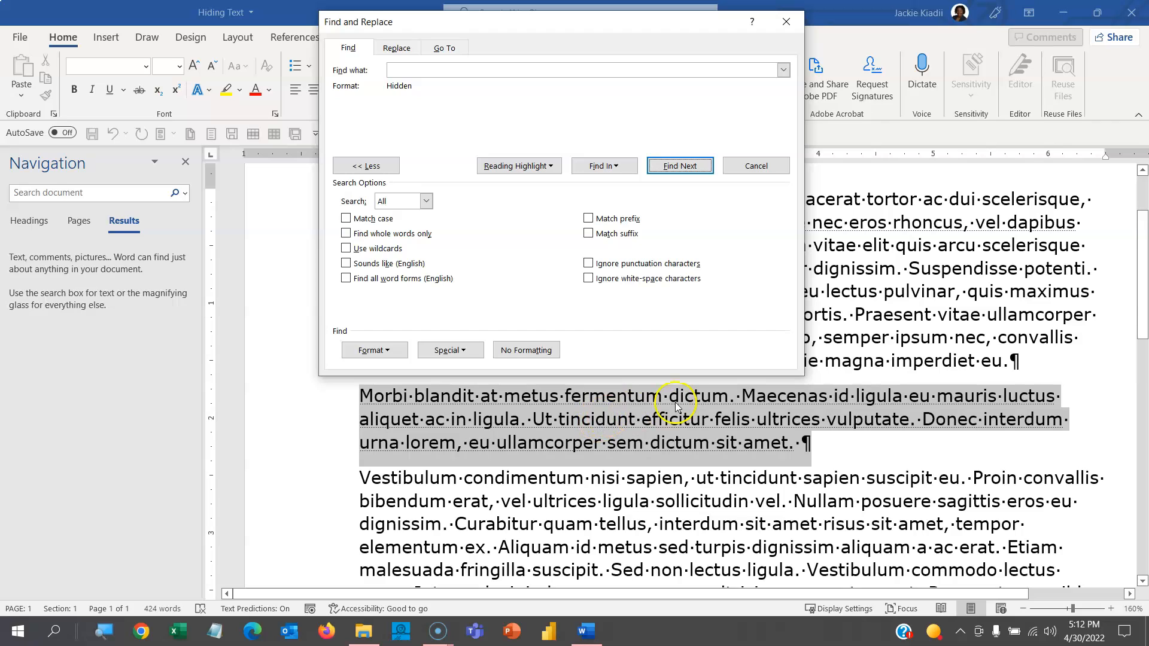
left_click(680, 166)
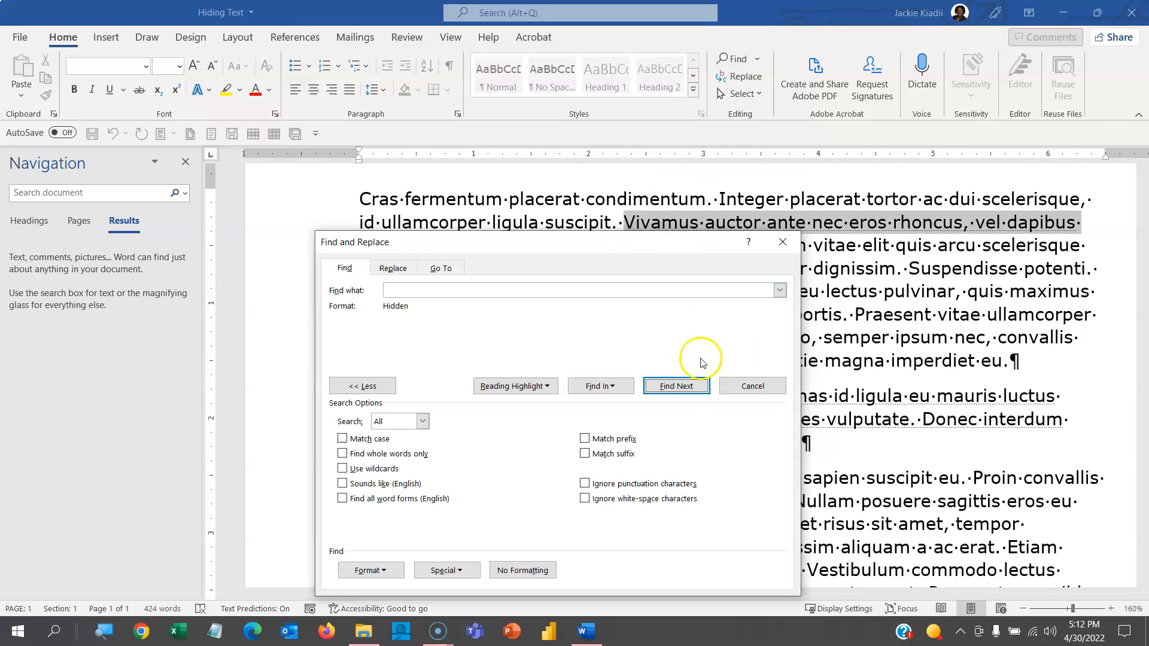
left_click(688, 388)
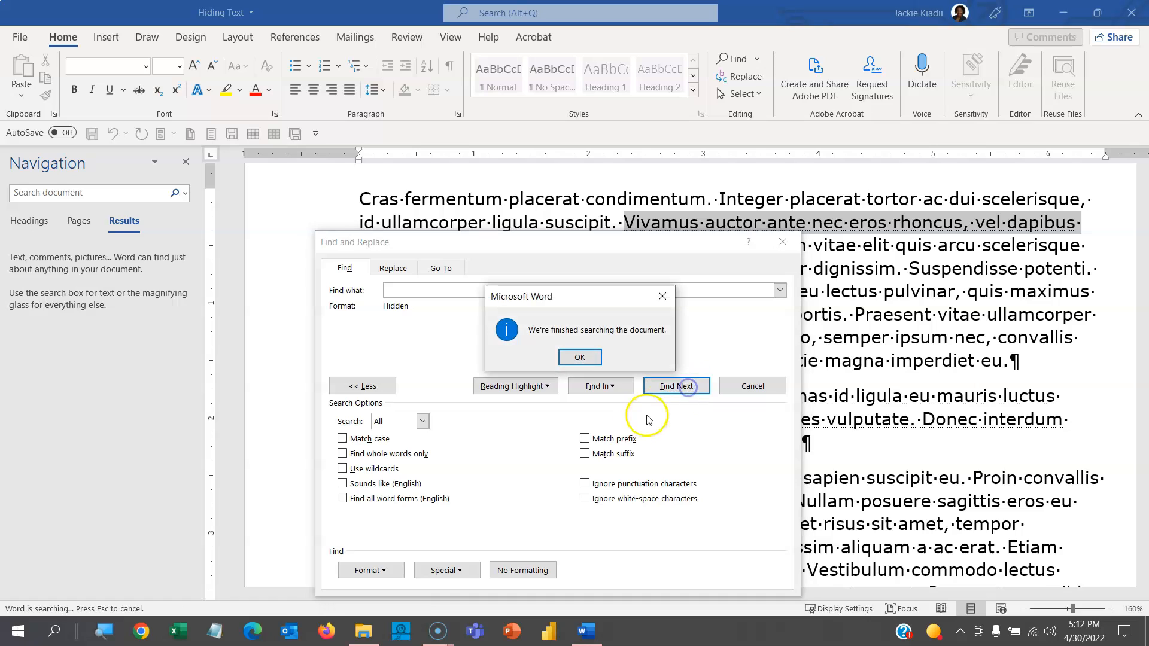
left_click(585, 363)
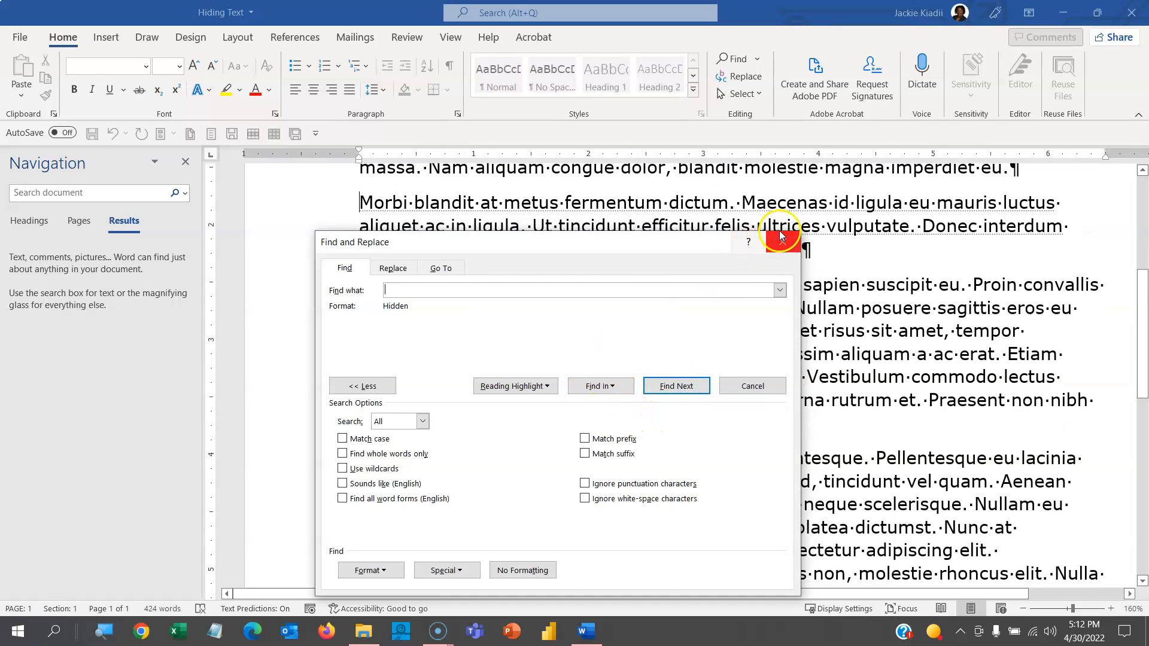
left_click(782, 241)
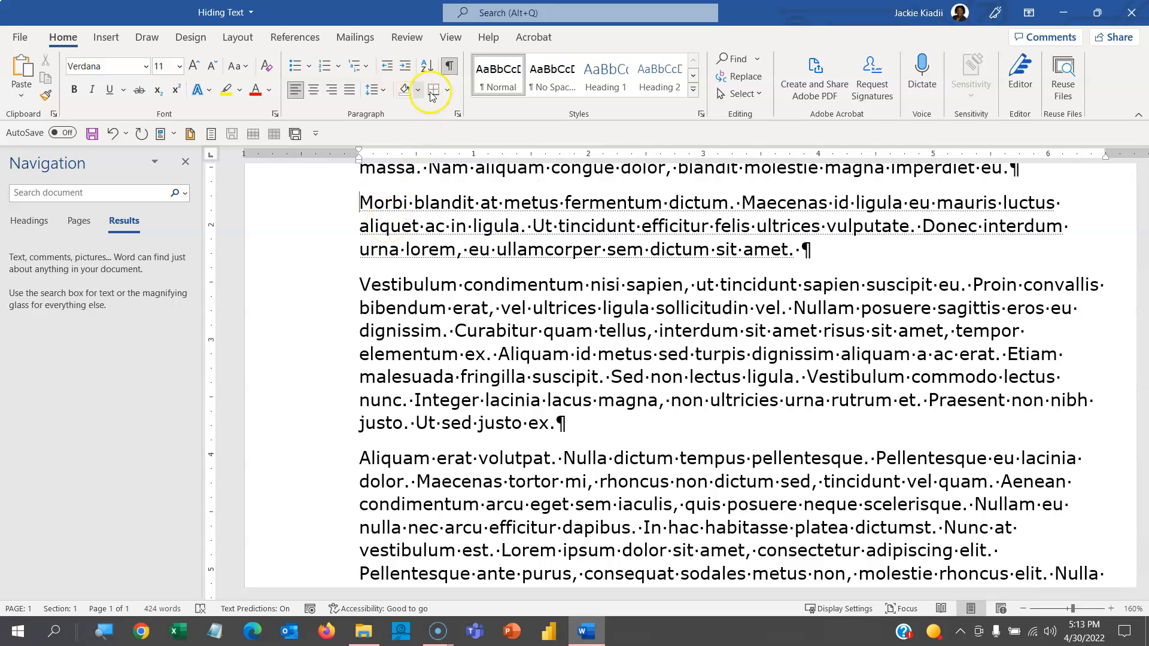
Step: Turn off the display of paragraph marks and hidden text, and check the first paragraph
left_click(451, 68)
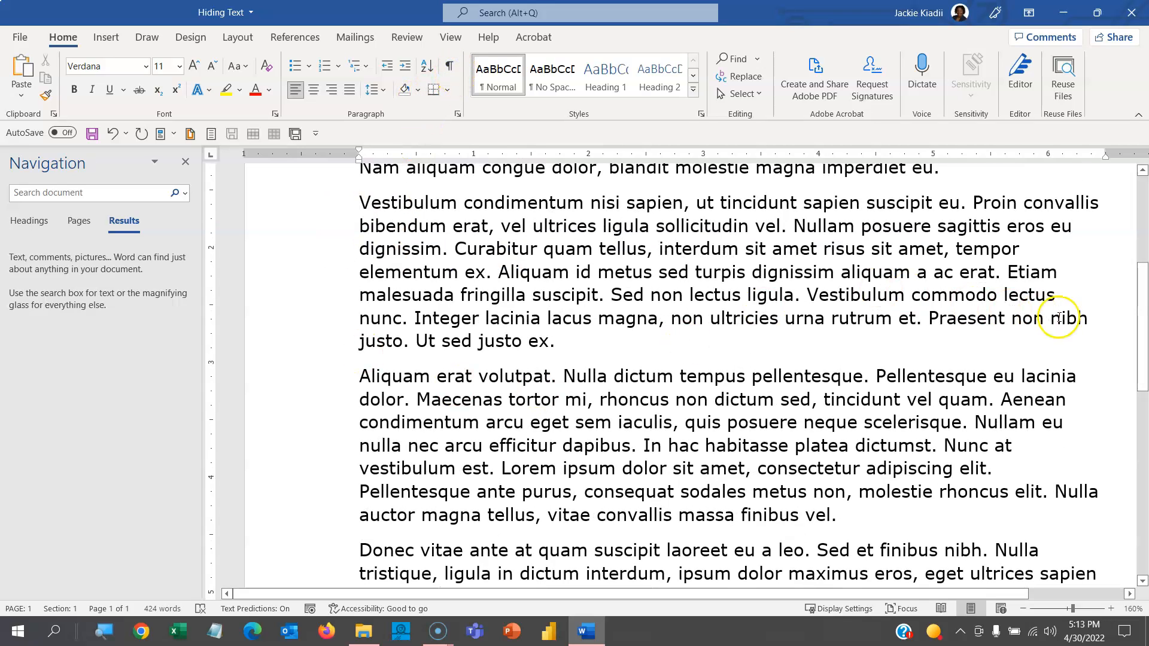
scroll(1124, 295, "up", 4)
scroll(1122, 240, "up", 1)
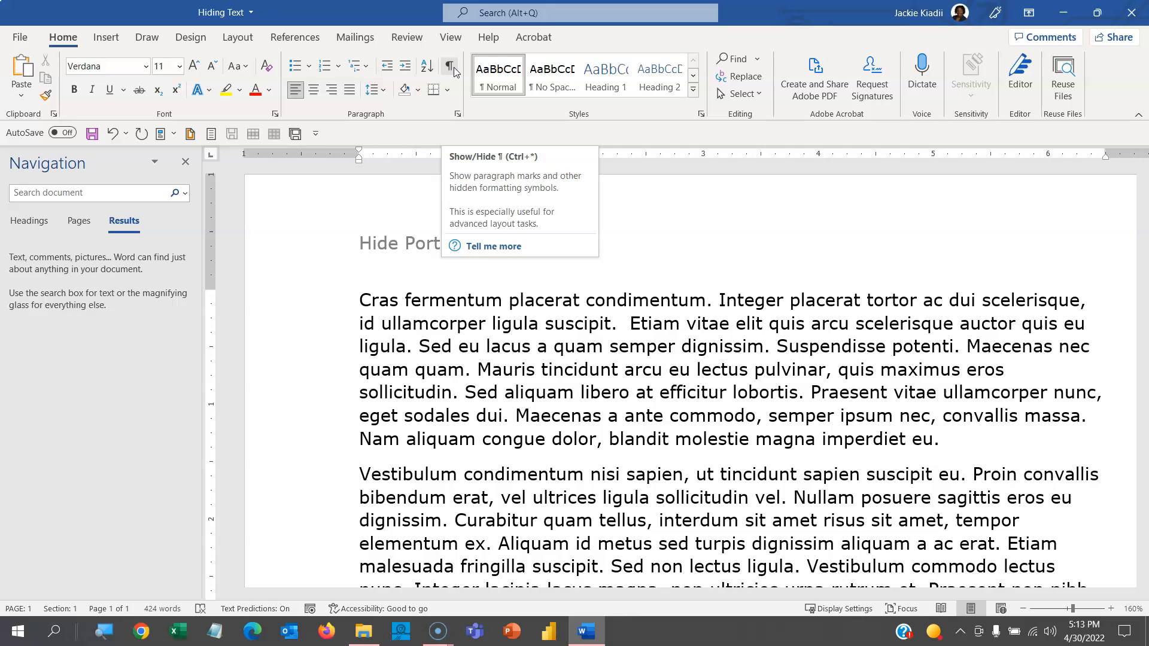
left_click(444, 298)
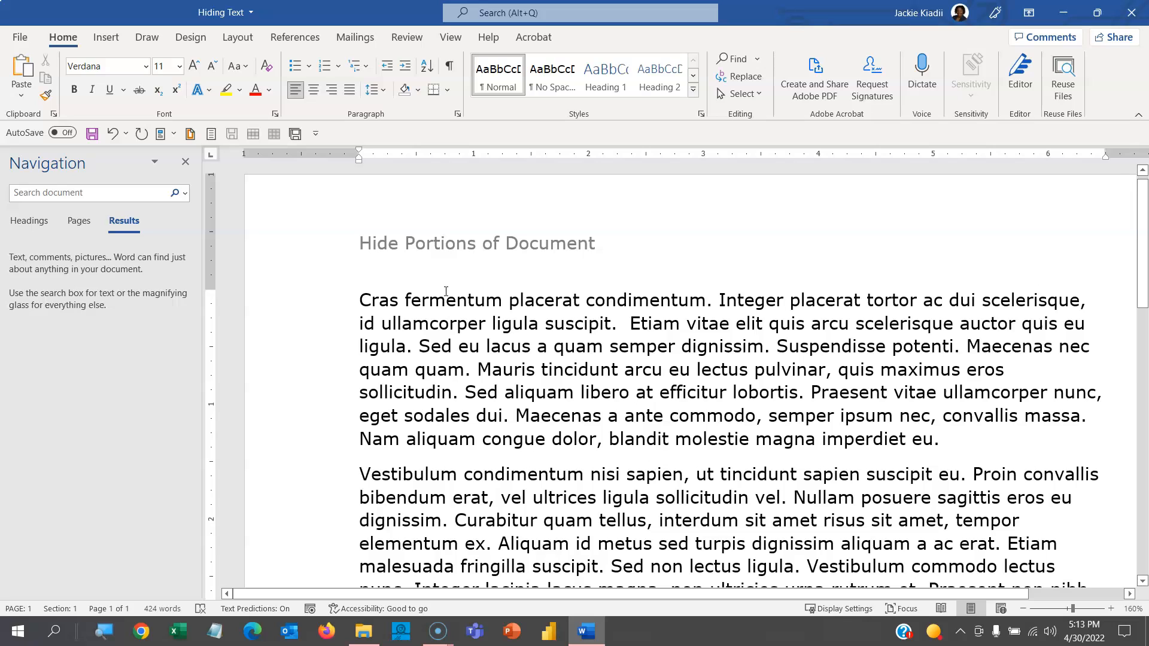
Step: Remove the Hidden font effect from the whole document's text
key("ctrl+a")
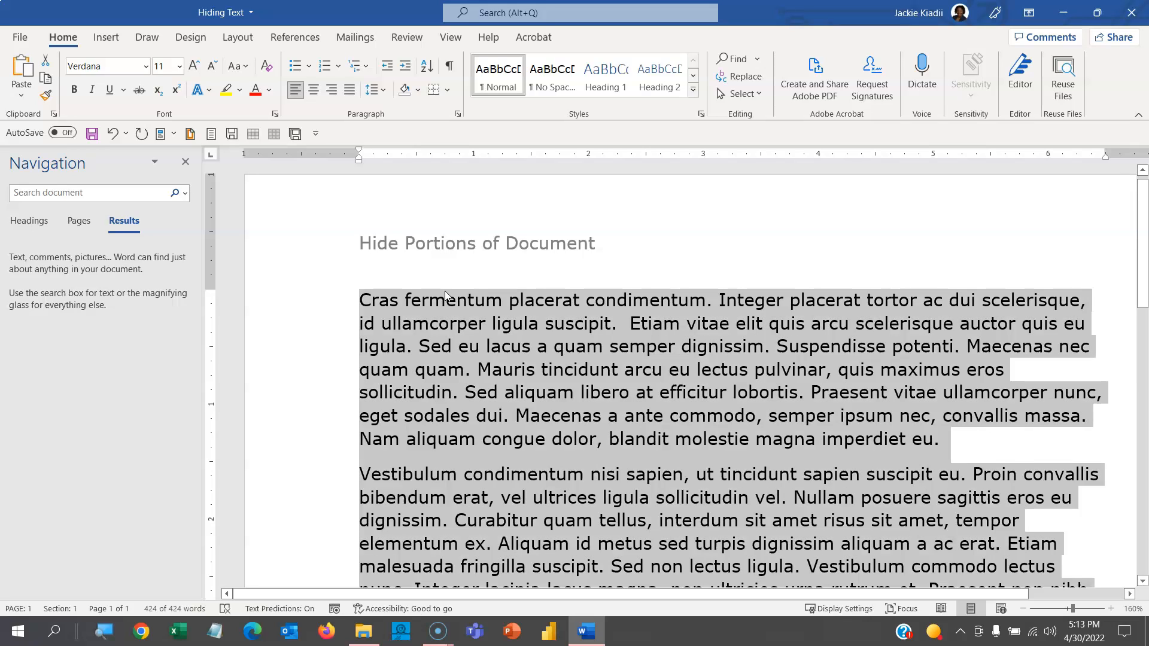
left_click(277, 114)
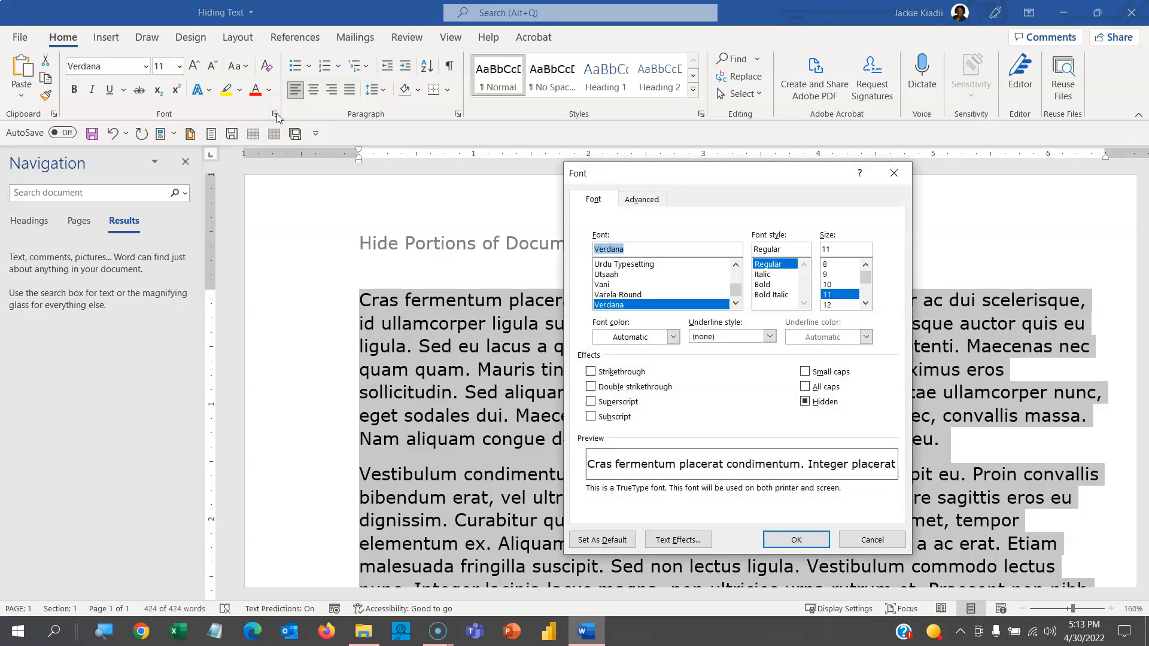
left_click(805, 402)
left_click_drag(750, 191, 167, 94)
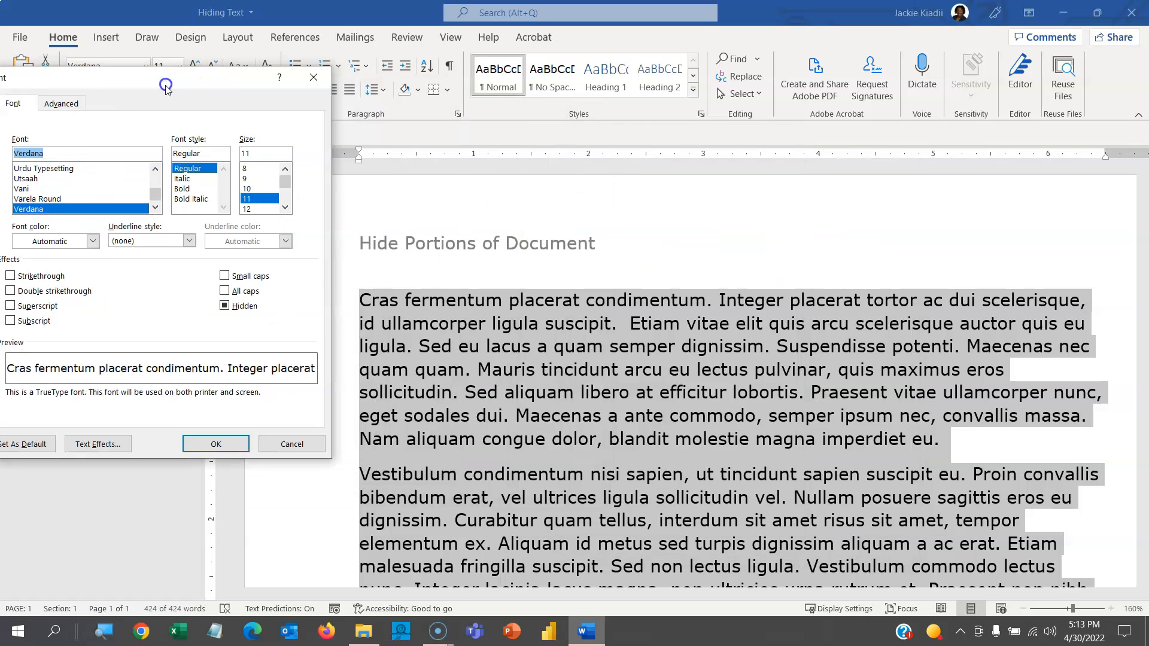
left_click(226, 306)
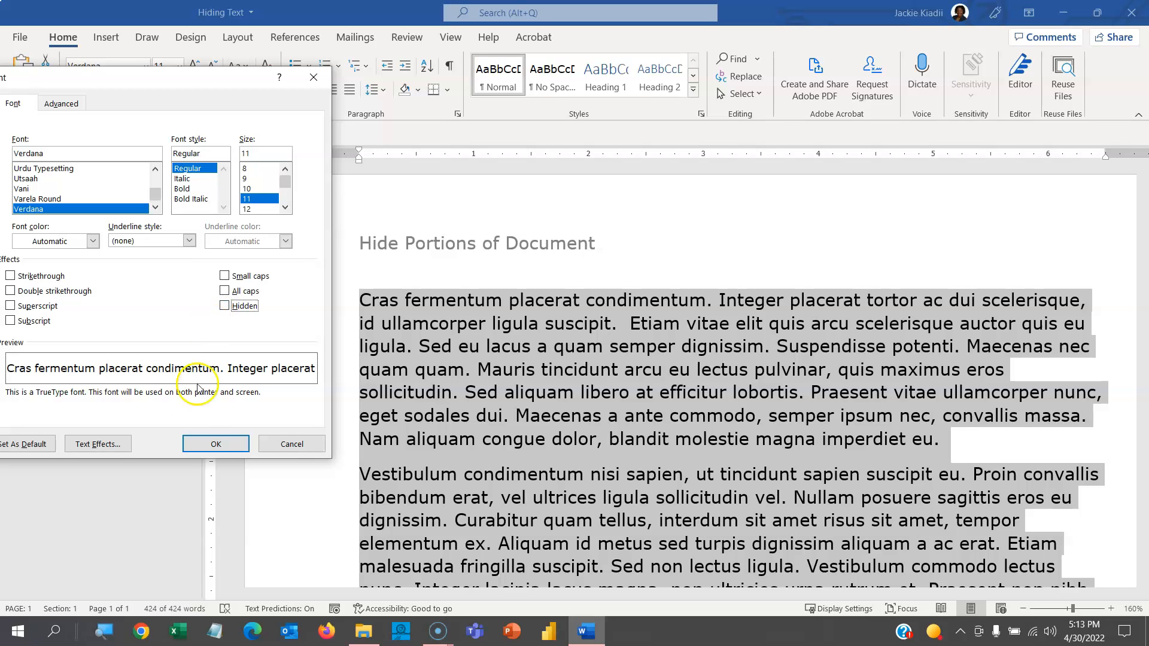
left_click(216, 443)
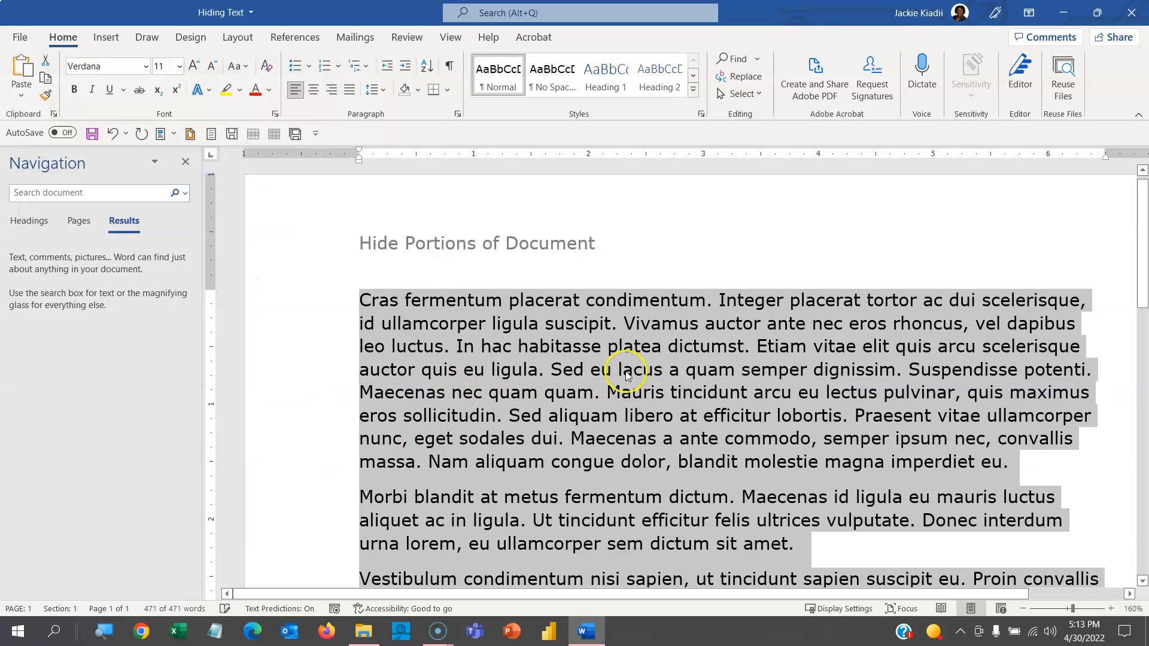
left_click(631, 369)
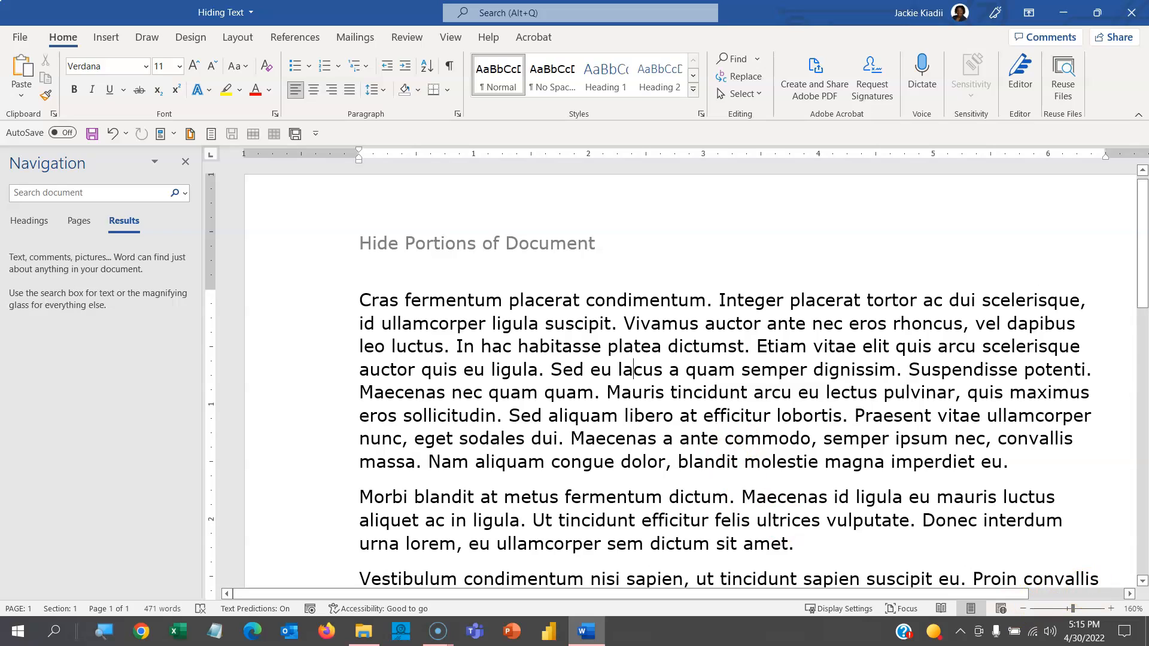
left_click(468, 346)
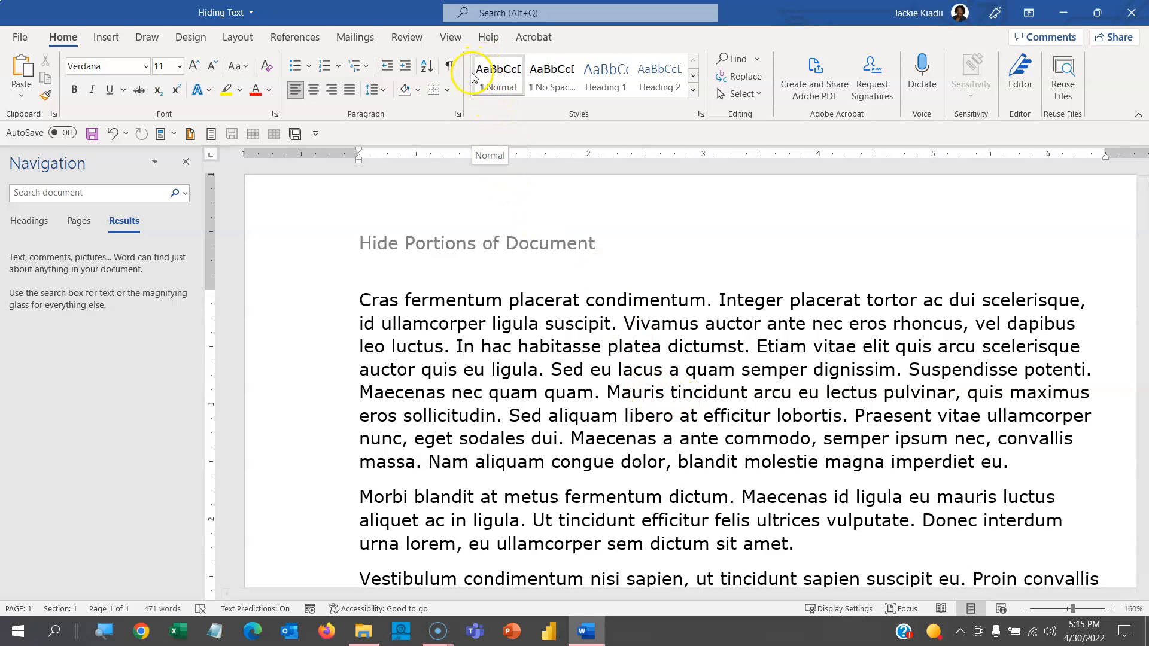
left_click(735, 369)
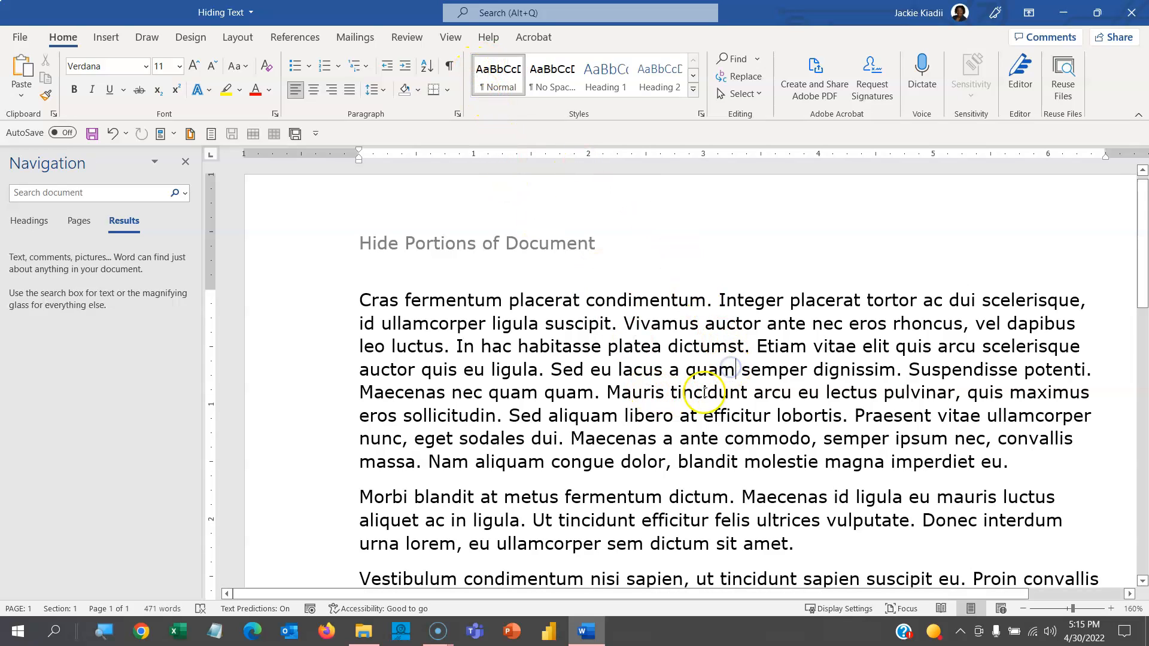
left_click(553, 521)
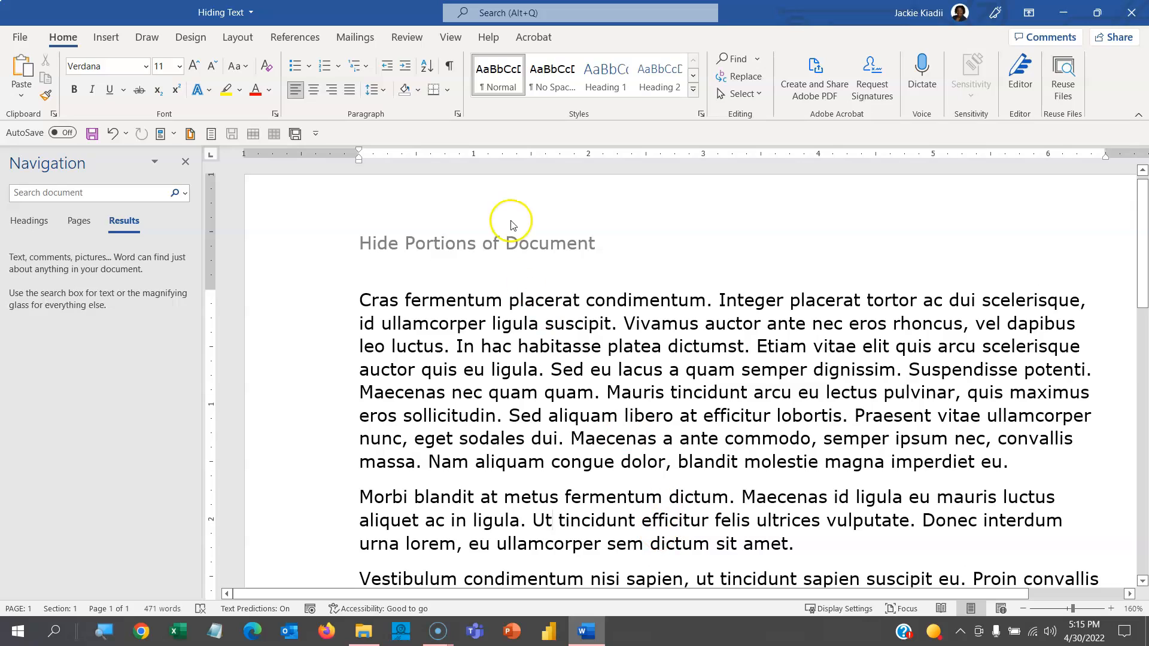
left_click(622, 322)
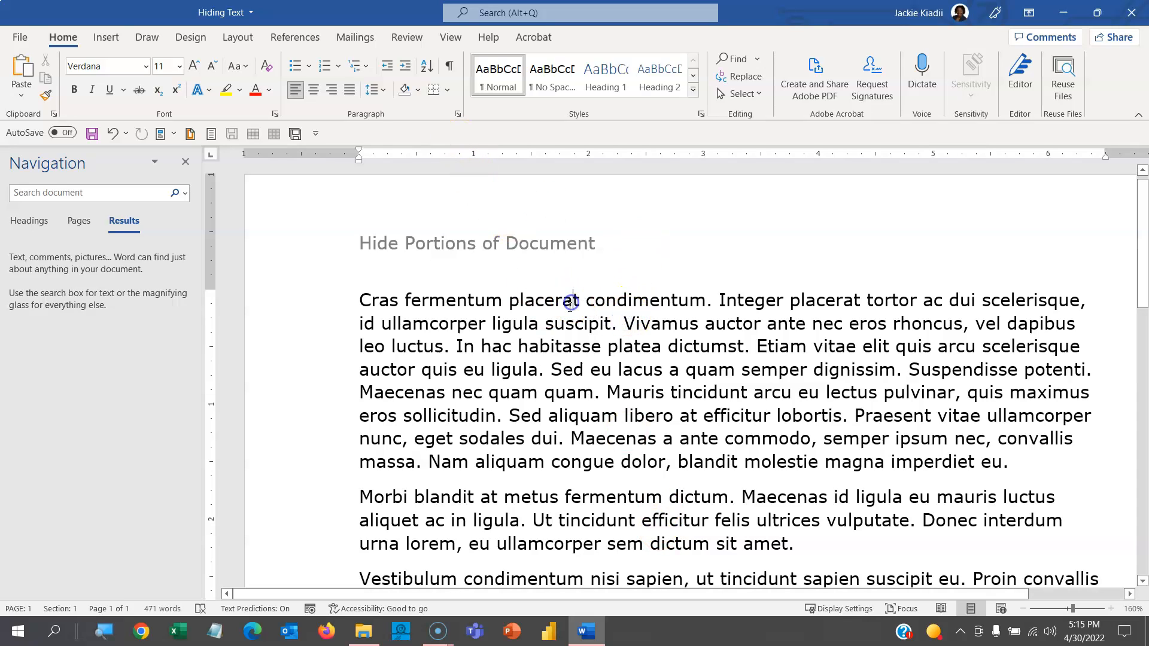
left_click_drag(622, 323, 750, 348)
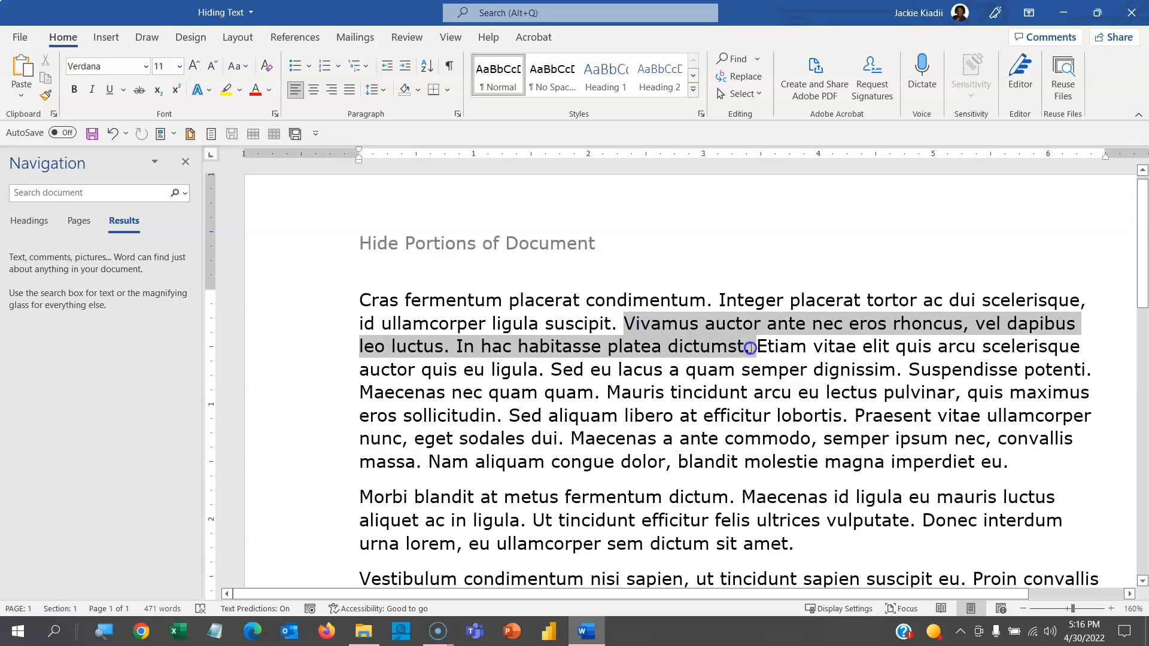
left_click(502, 299)
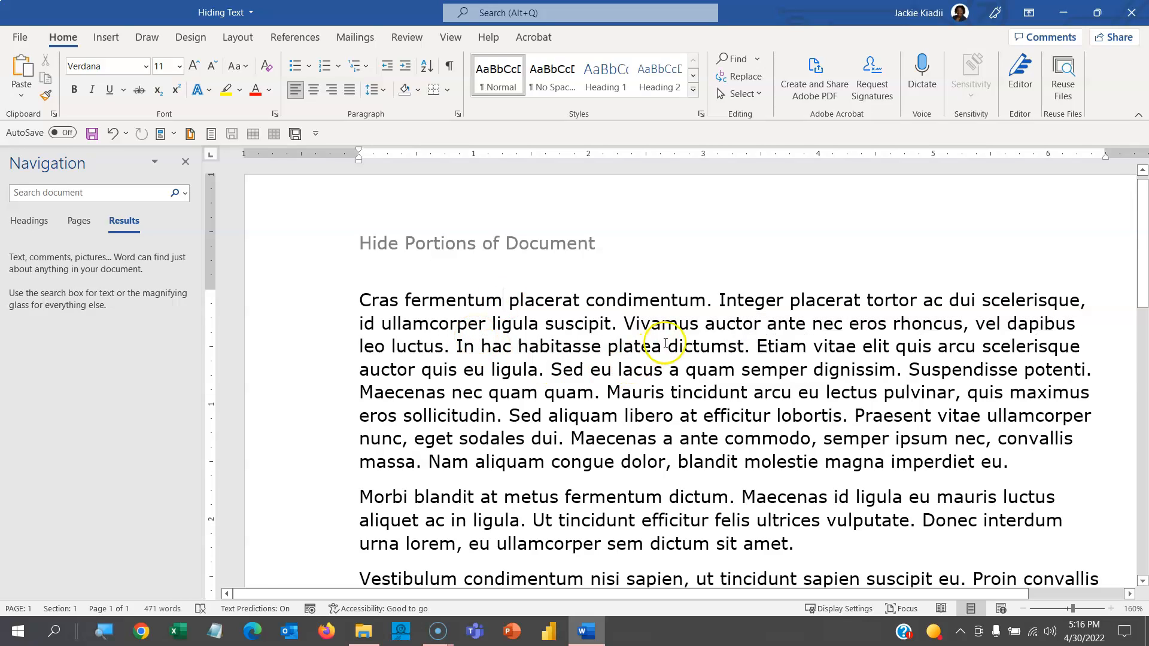
Step: Create a style named h1Normal from the first paragraph's sentences "Vivamus auctor" through "platea dictumst."
left_click(628, 323)
left_click_drag(628, 323, 751, 346)
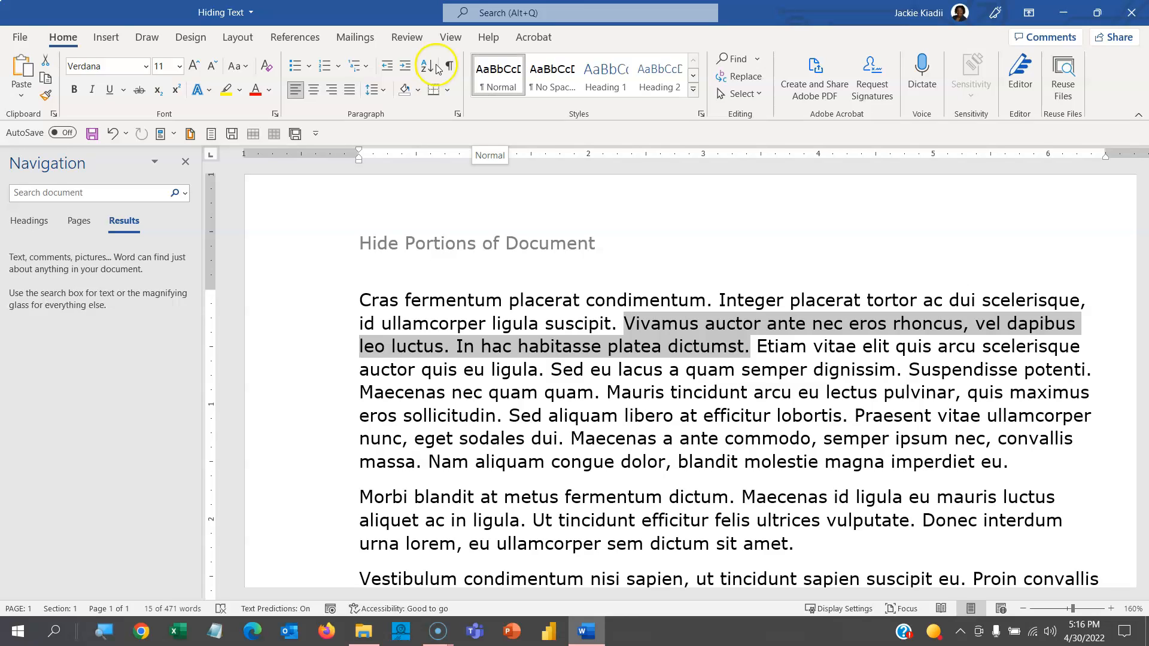
left_click(693, 94)
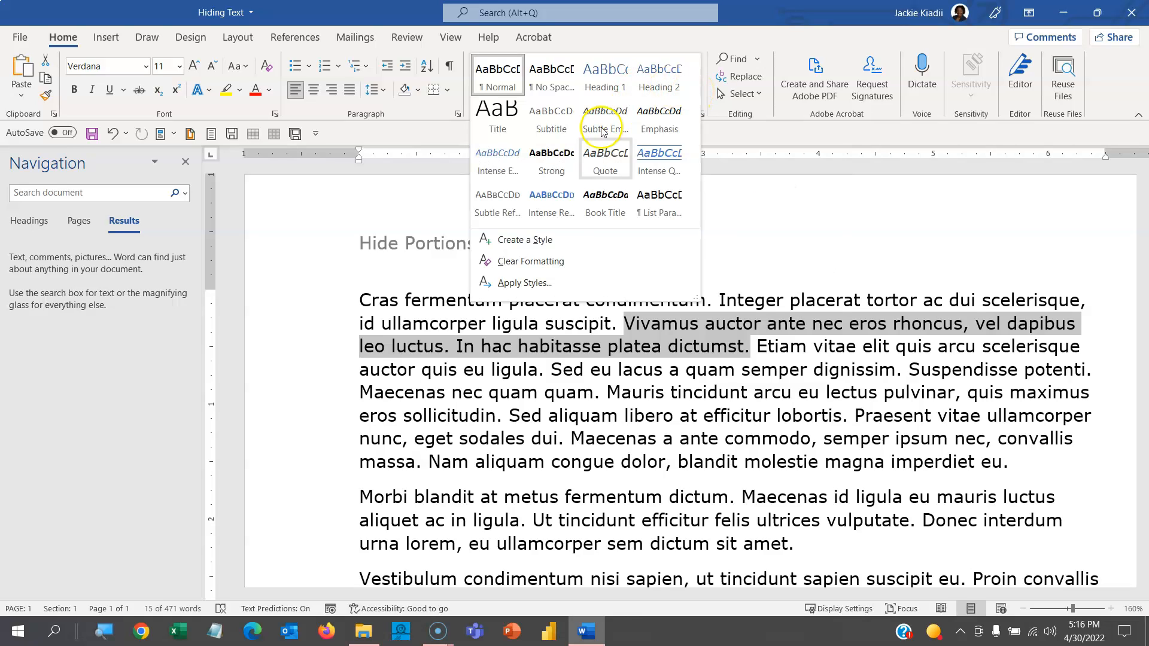
left_click(523, 244)
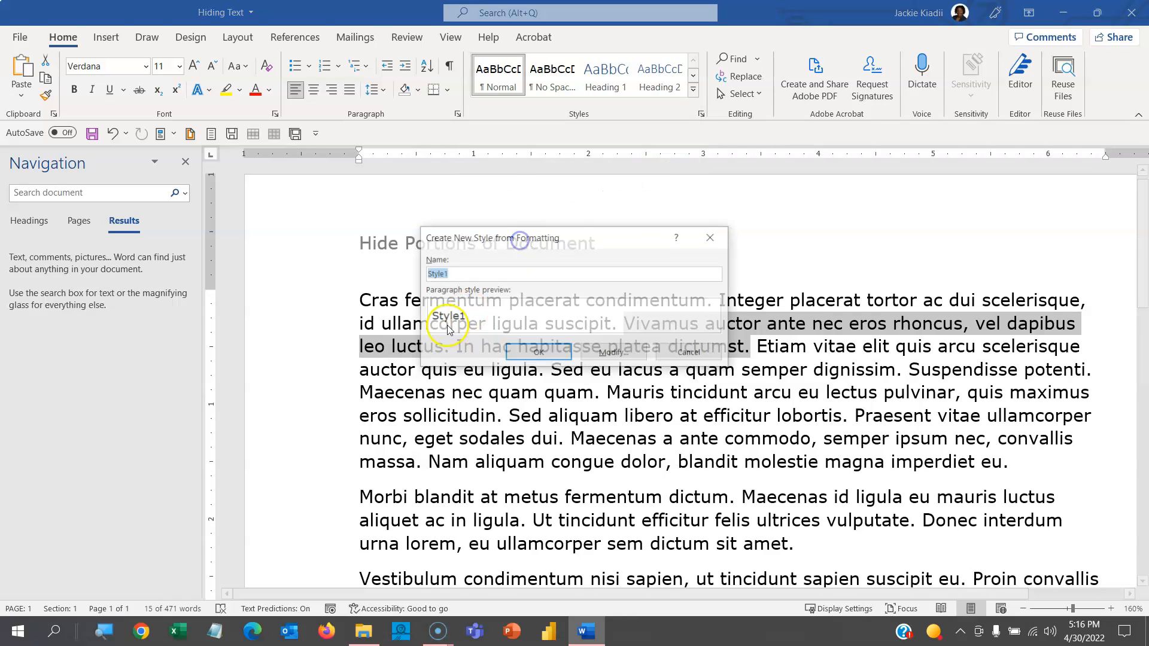
left_click_drag(516, 238, 570, 86)
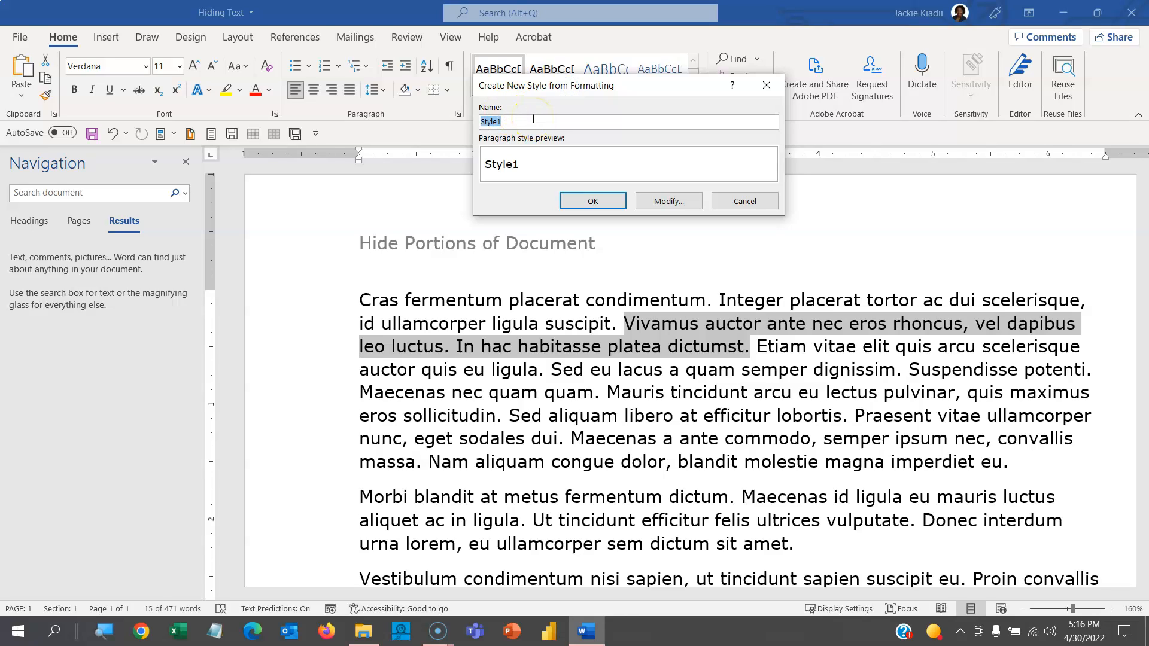
type("hNormal")
left_click(592, 201)
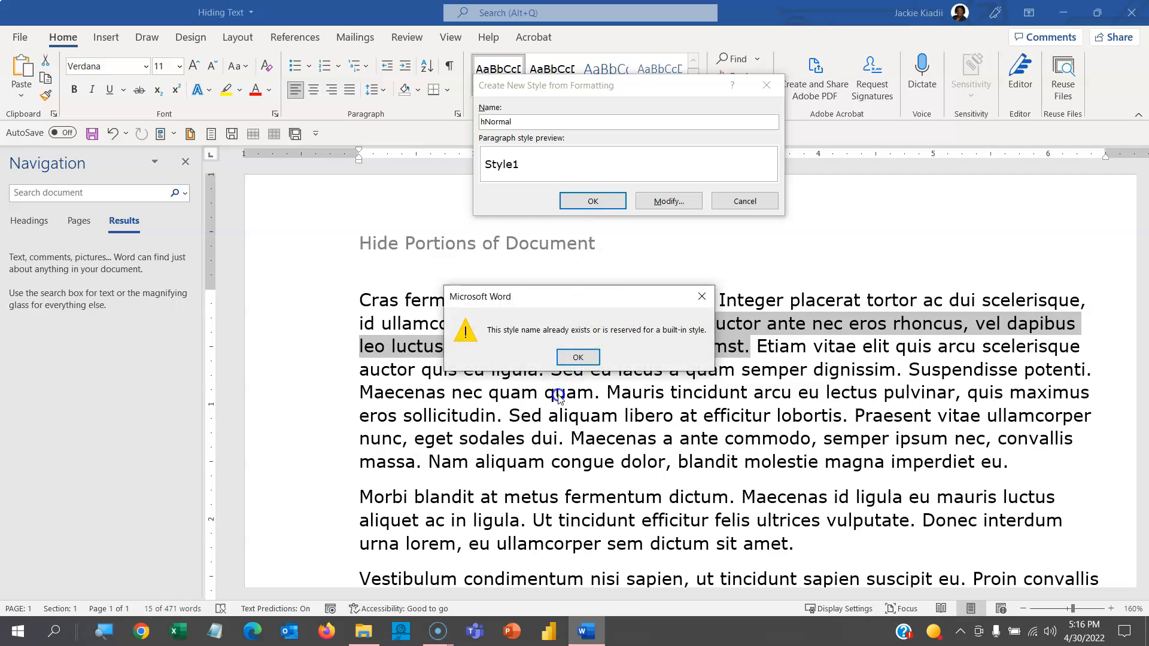
left_click(577, 357)
left_click(483, 121)
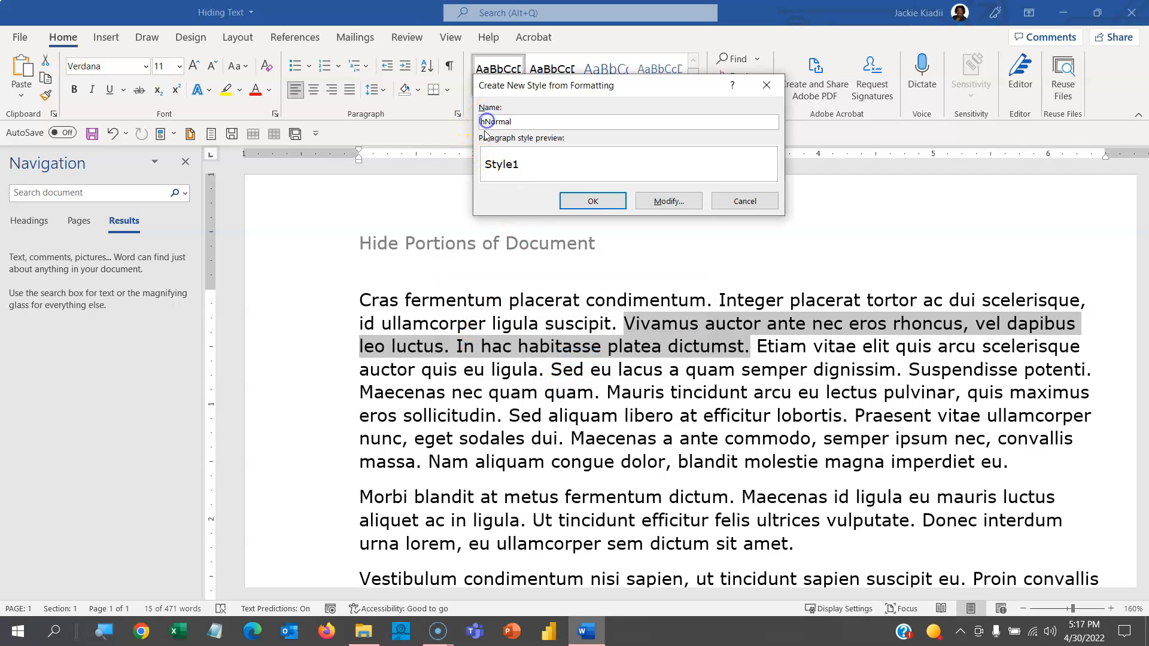
type("1")
left_click(578, 203)
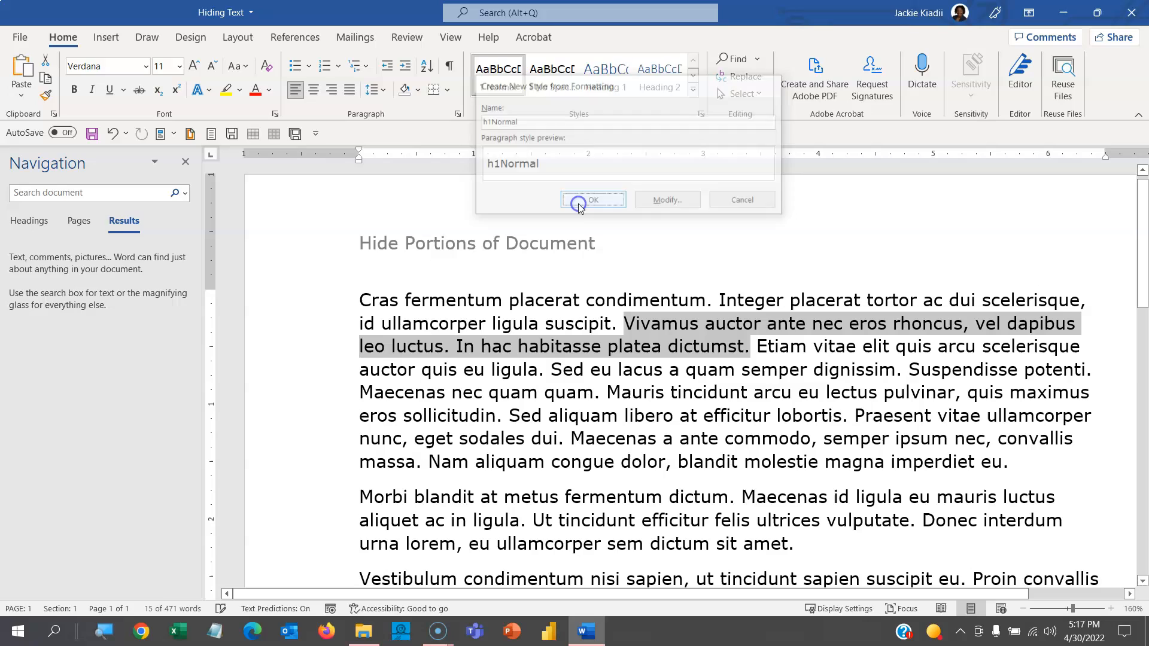
left_click(651, 325)
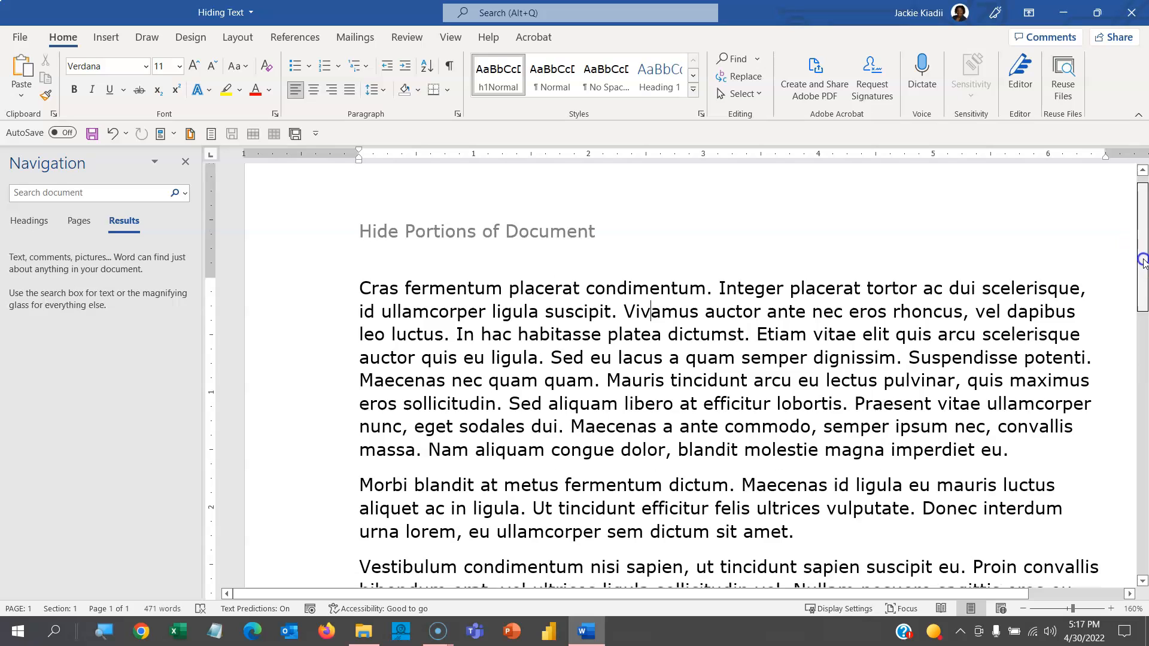
Step: Apply the h1Normal style to the "Morbi blandit" paragraph and to the passage from "Sed non lectus ligula" through "Ut sed justo ex."
scroll(1141, 260, "down", 3)
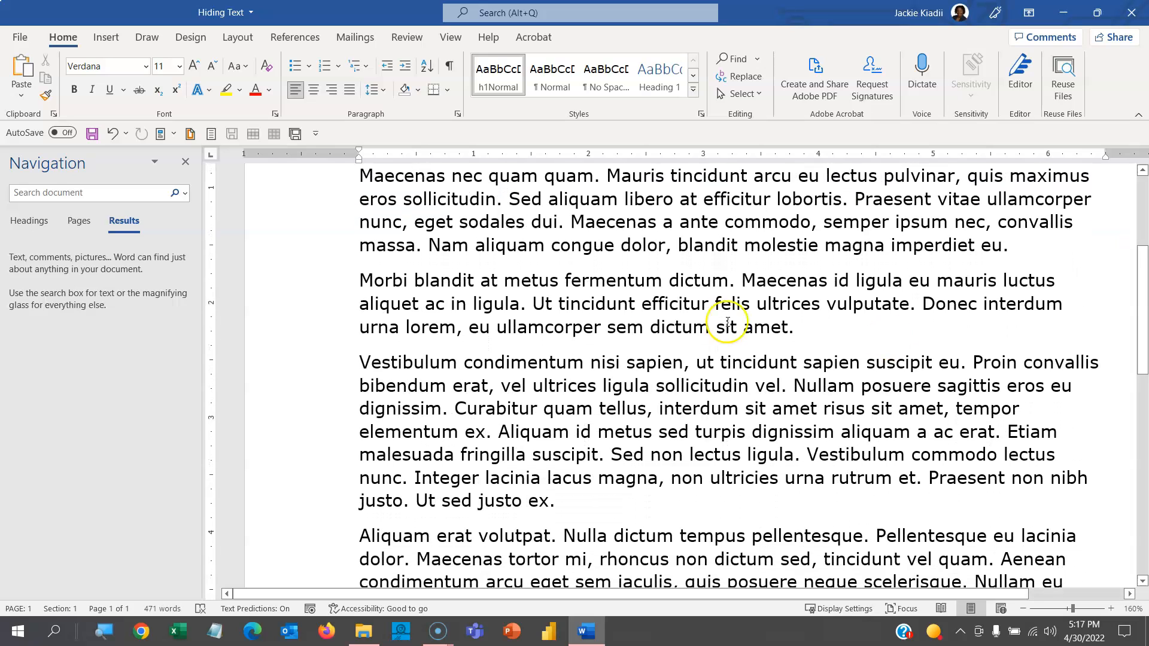
left_click(360, 280)
left_click_drag(360, 280, 794, 327)
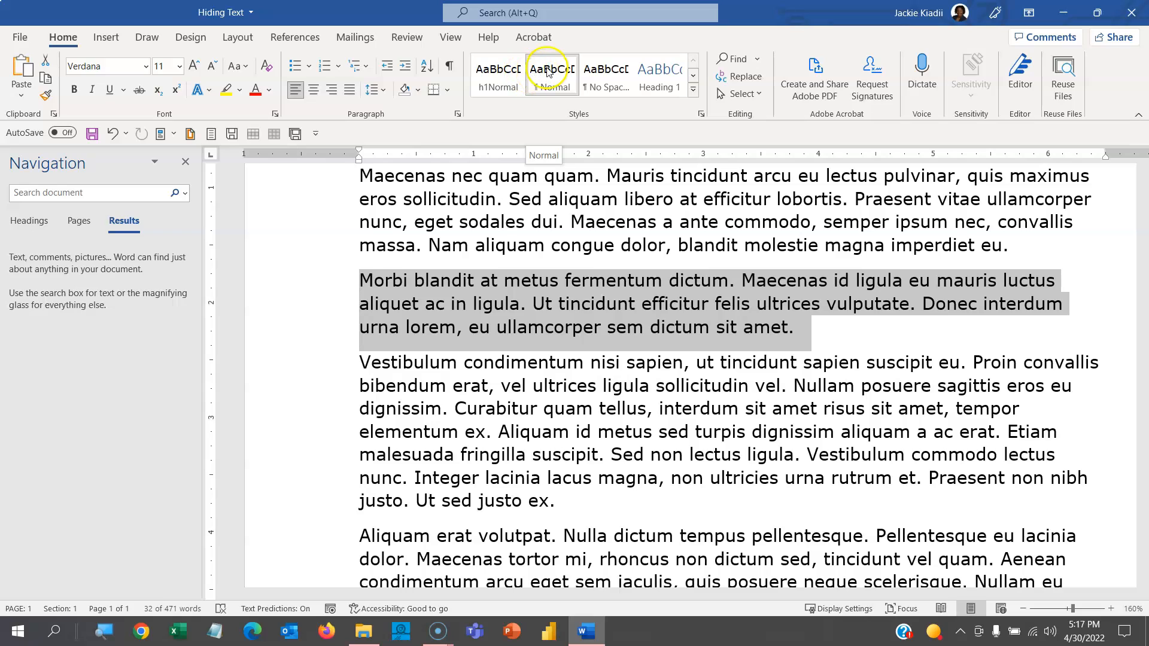
left_click(518, 74)
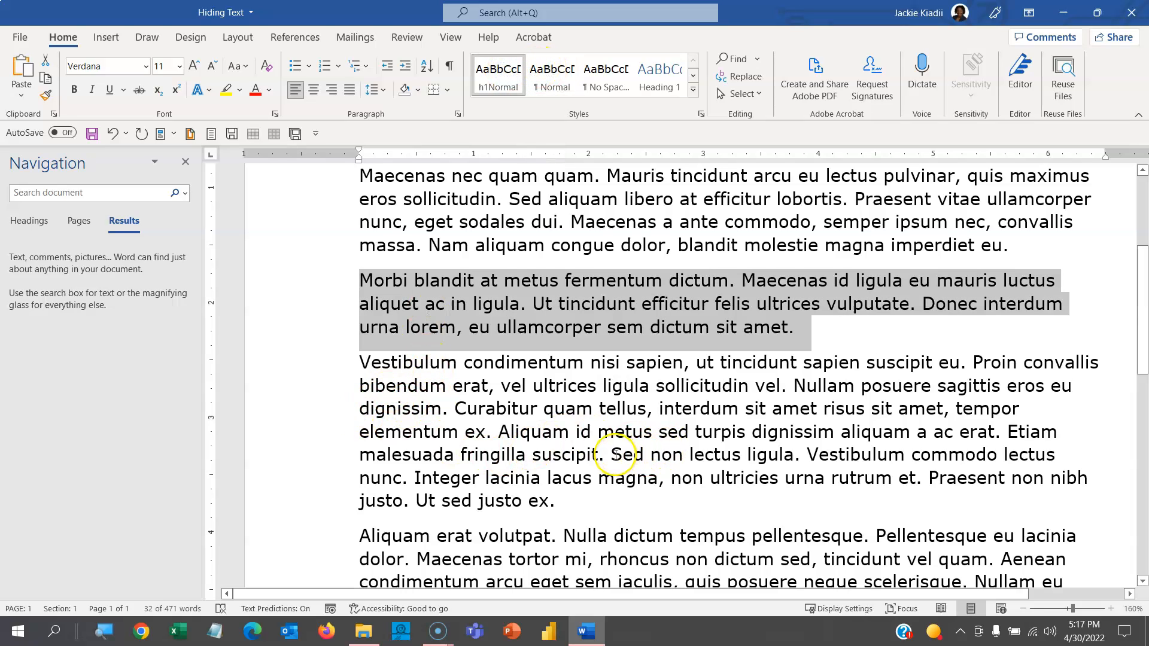
left_click_drag(610, 453, 658, 497)
left_click(489, 71)
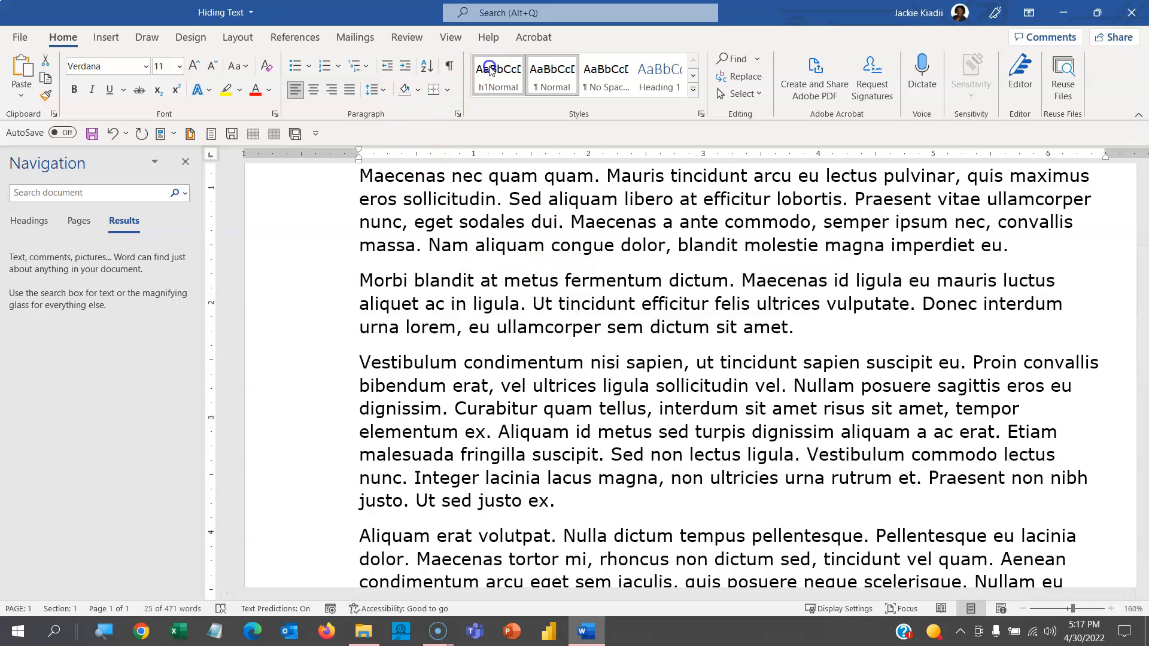
left_click(488, 310)
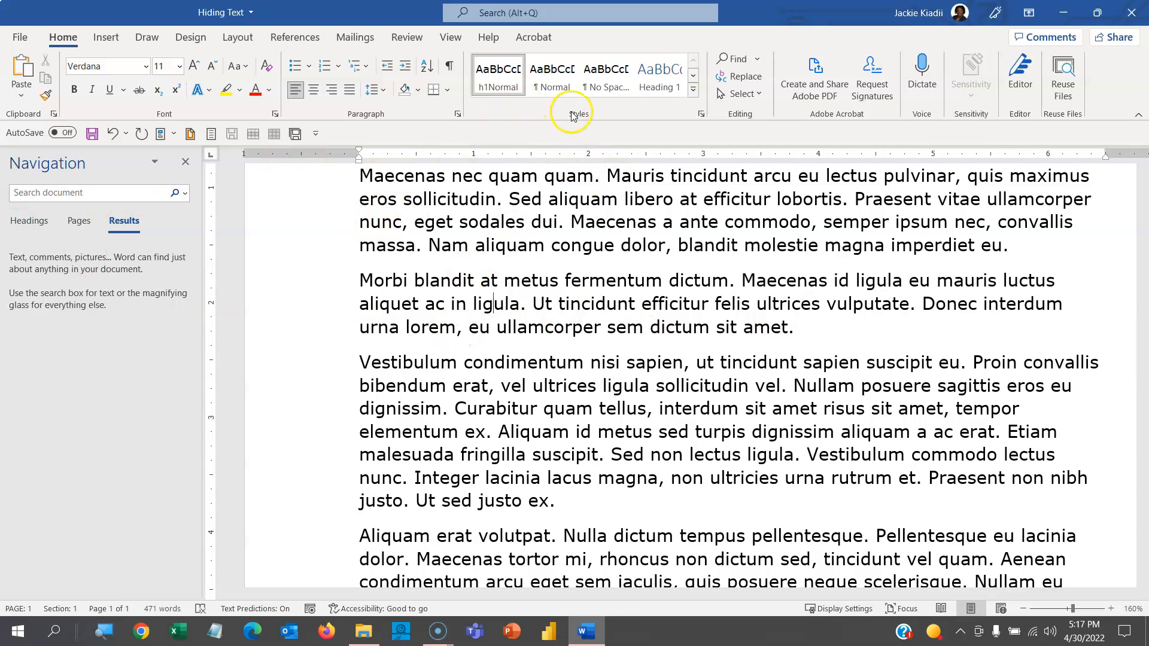
Step: Select all instances of the h1Normal style and apply the Hidden font effect to them
right_click(486, 73)
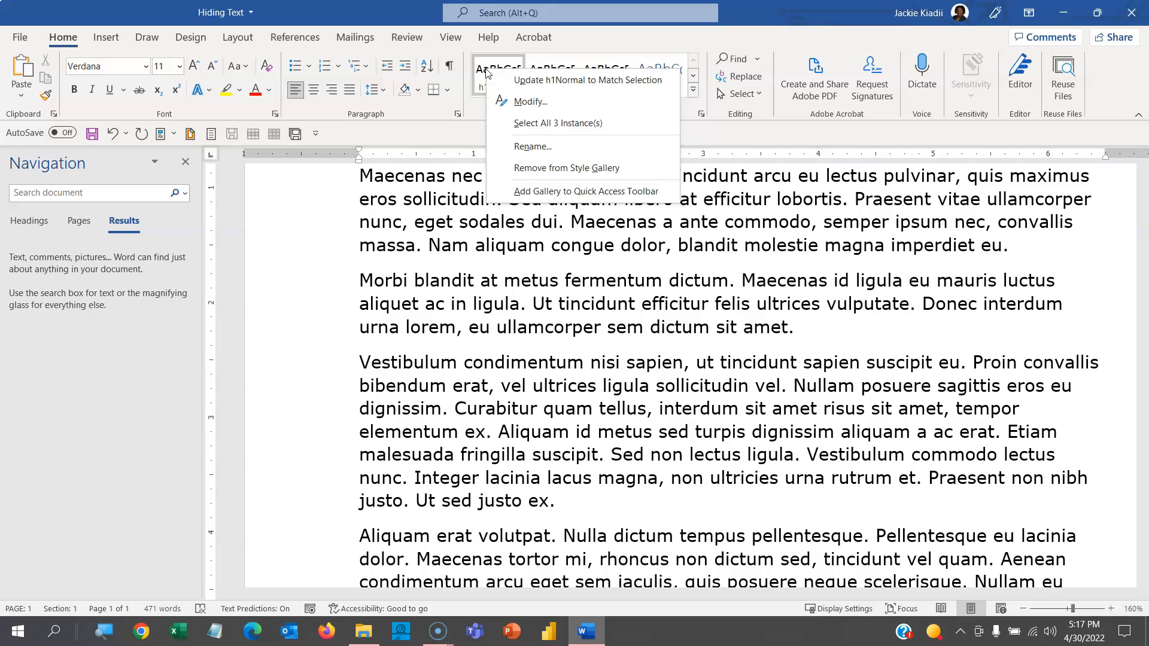
left_click(522, 124)
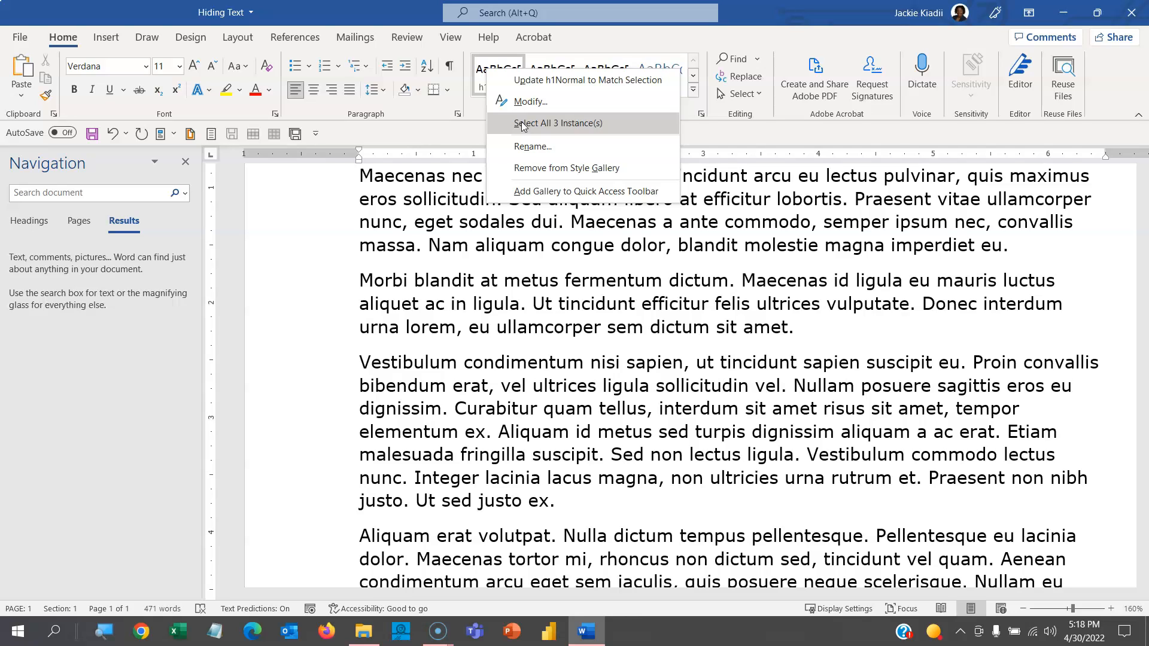
left_click(522, 123)
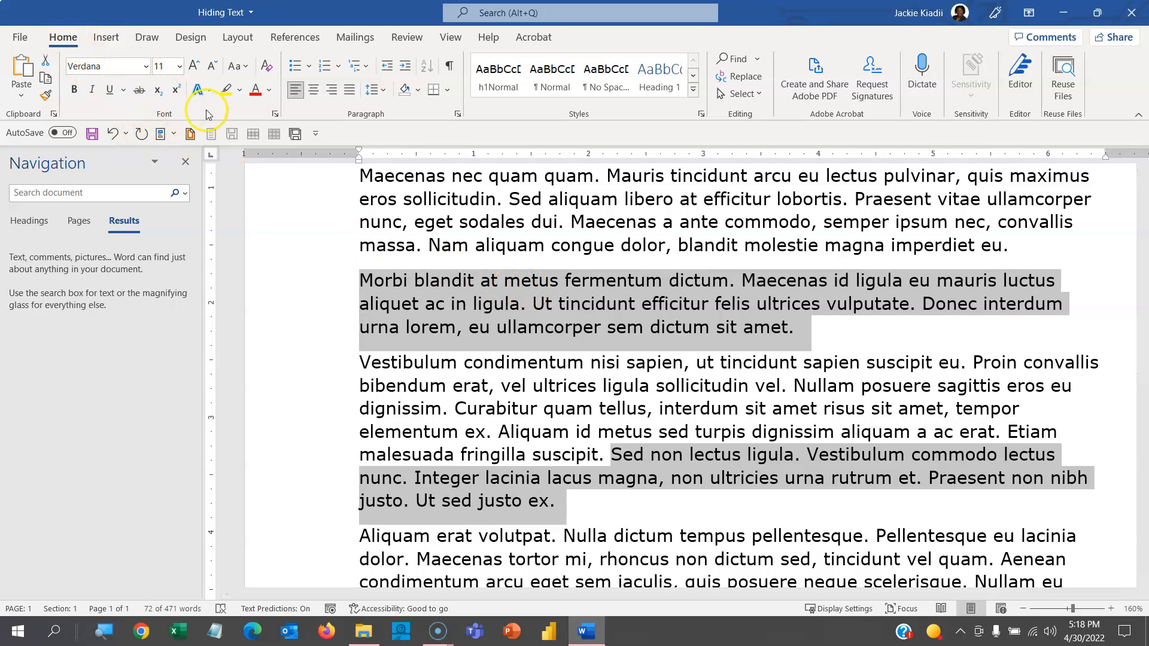
left_click(273, 114)
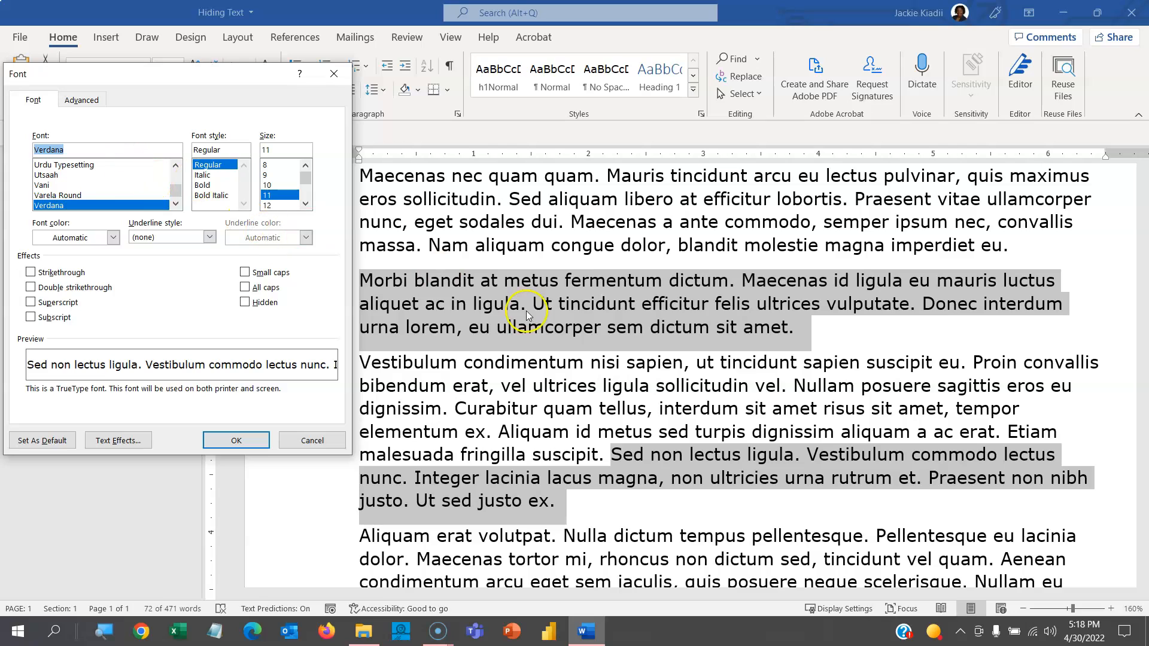
left_click(251, 302)
left_click(224, 441)
left_click(44, 509)
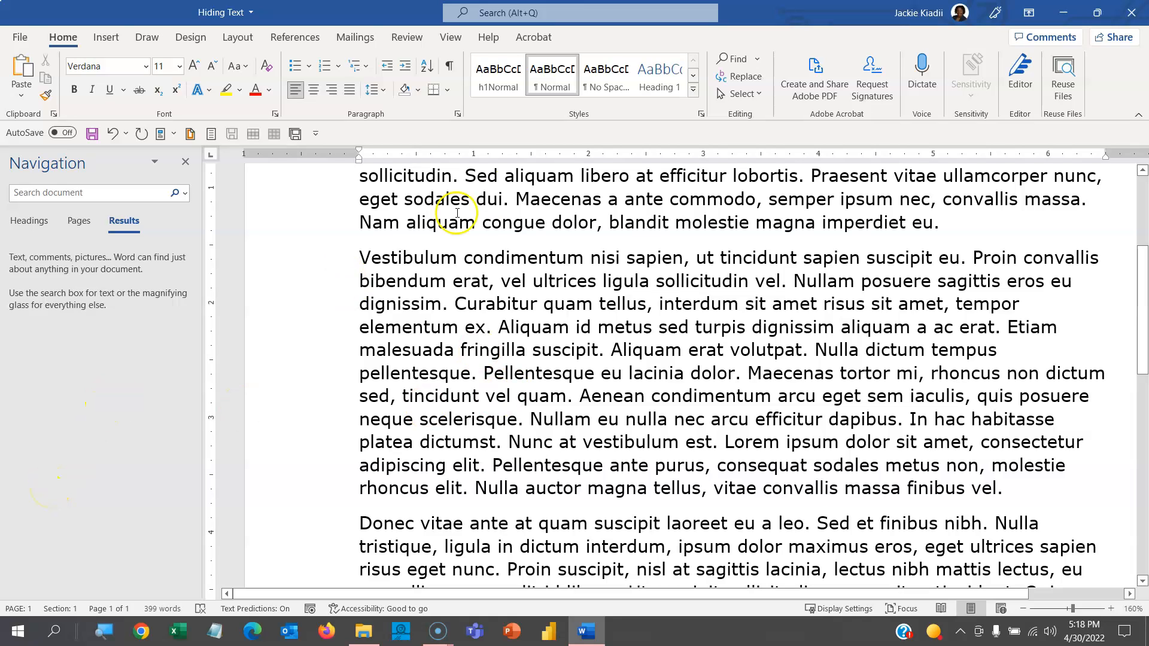
Step: Select all instances of the h1Normal style again and clear their Hidden font effect
right_click(500, 82)
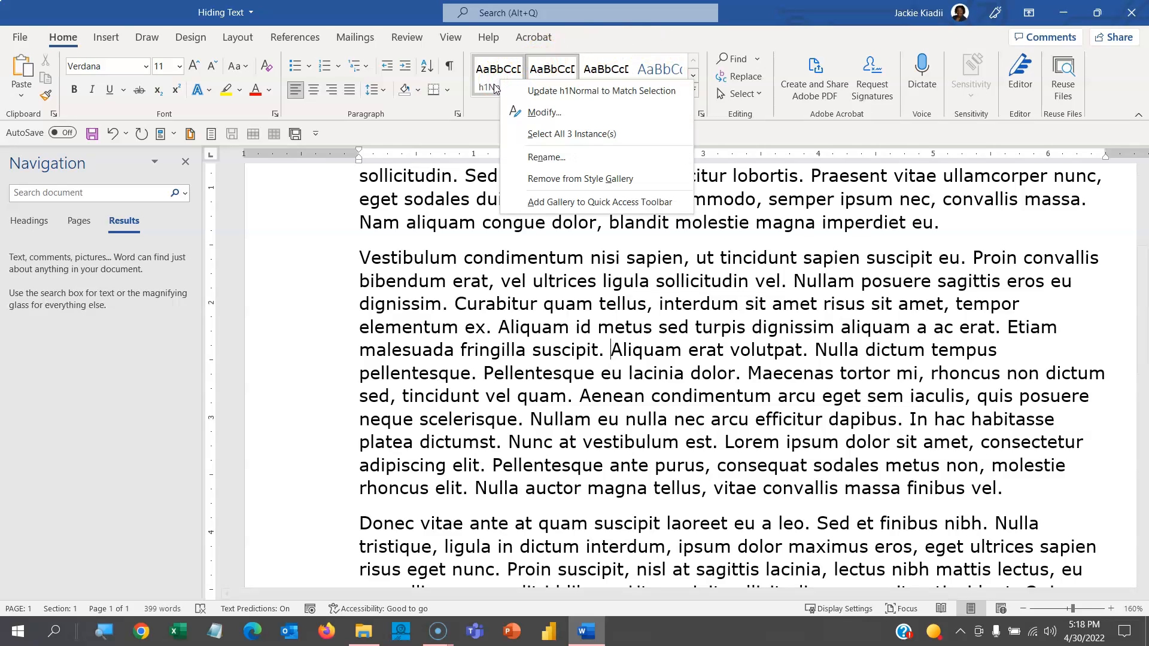
left_click(541, 134)
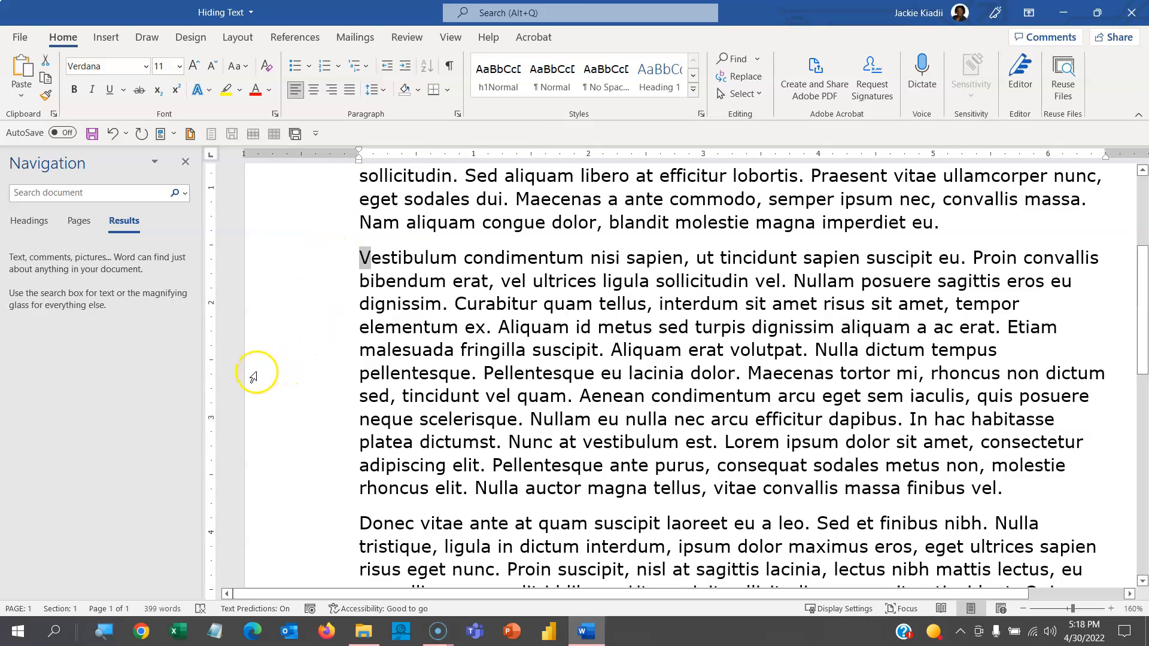
left_click(274, 113)
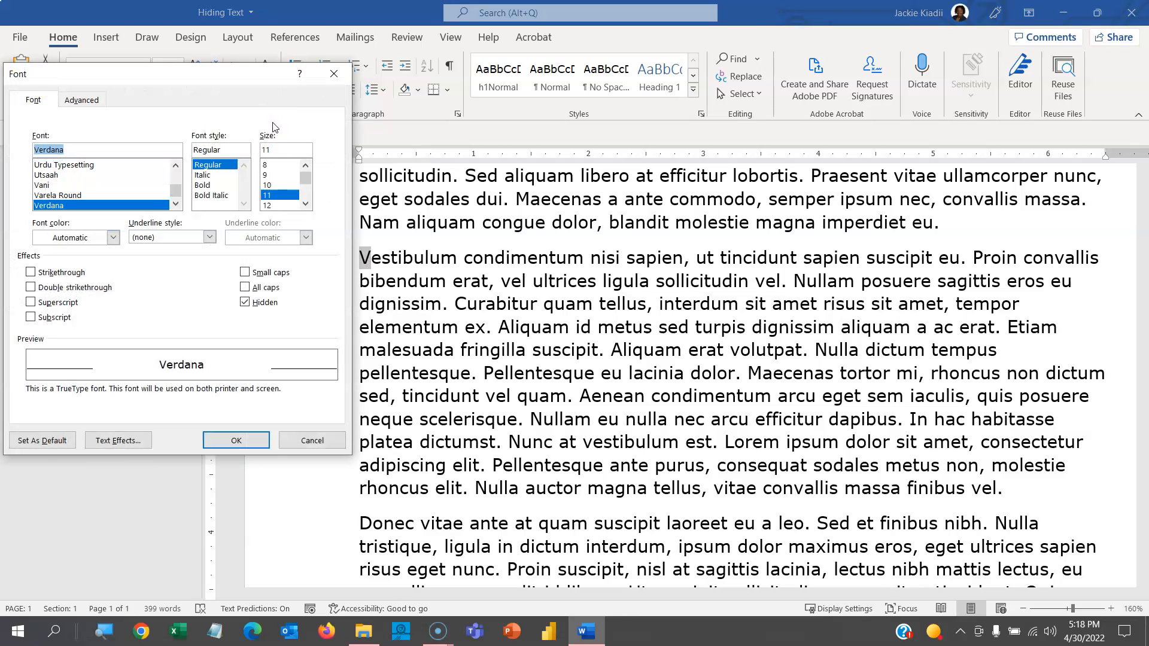
left_click(245, 302)
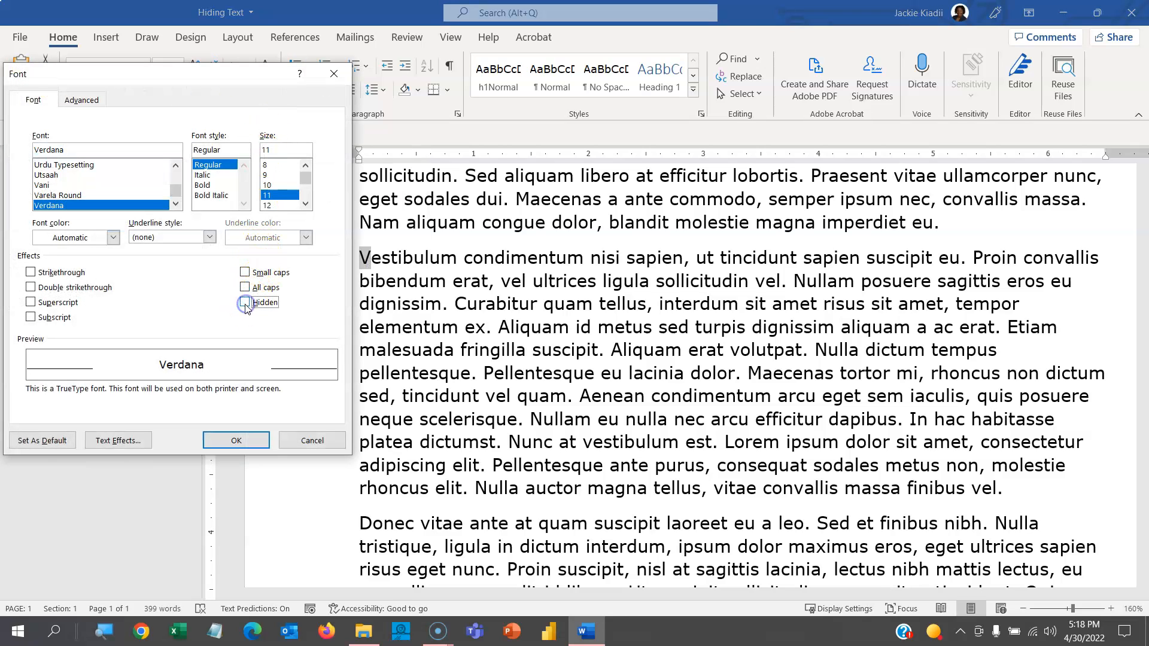
left_click(232, 440)
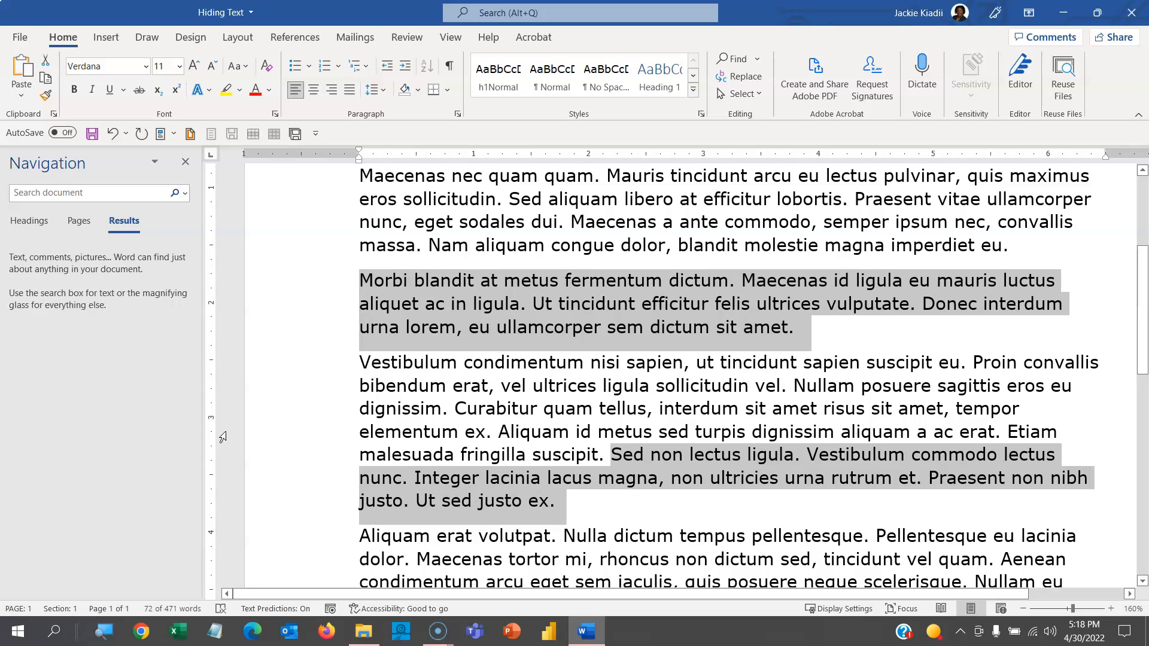
Step: Hide the selected h1Normal passages again, and display the paragraph marks and hidden text
left_click(276, 114)
left_click(245, 302)
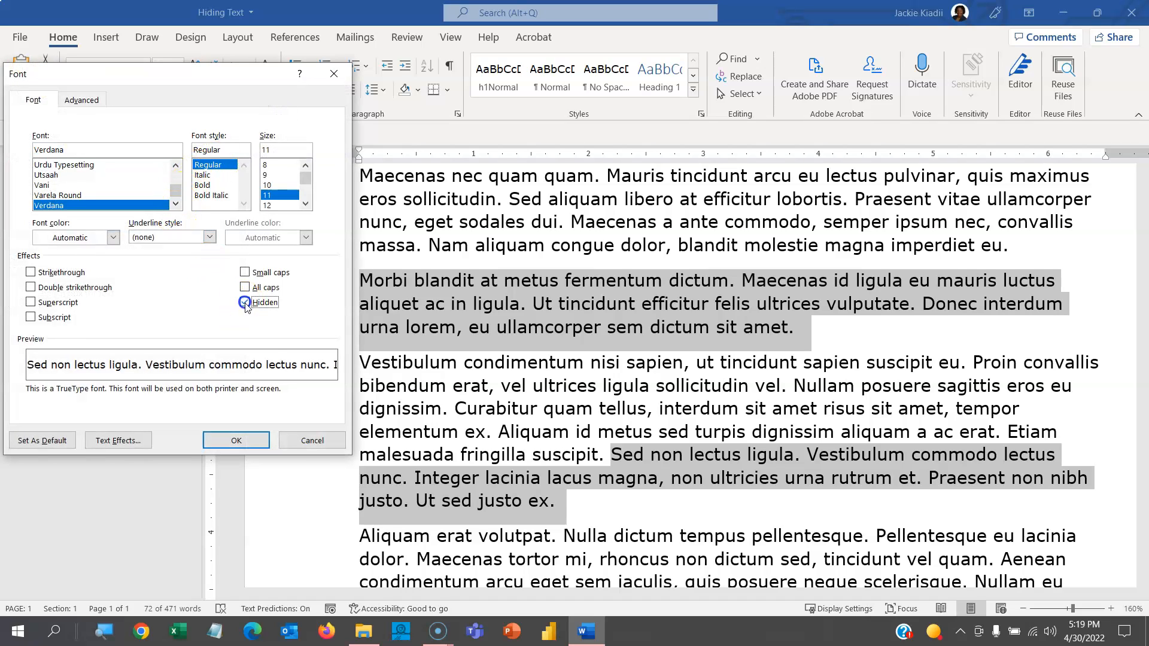
left_click(250, 446)
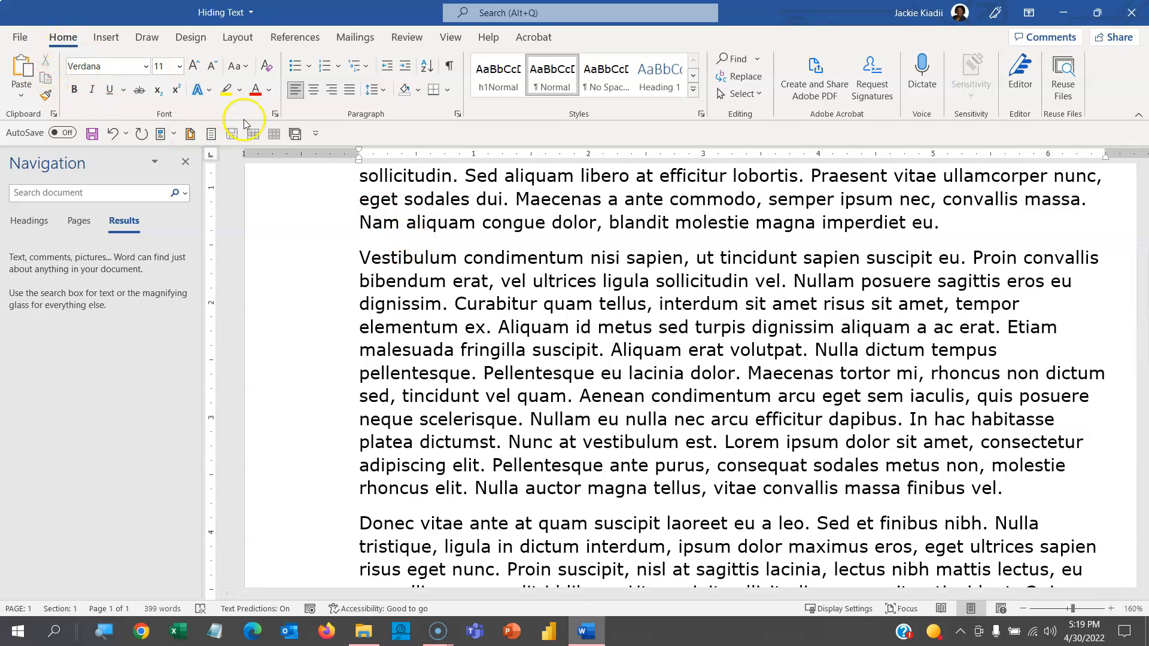
left_click(449, 67)
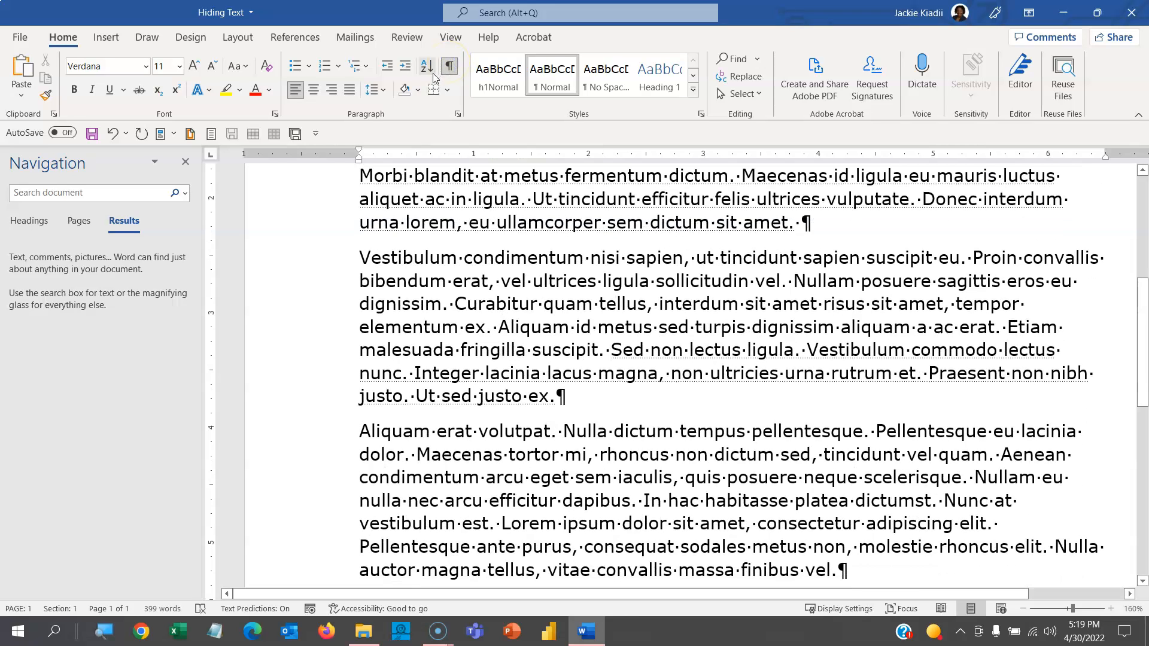